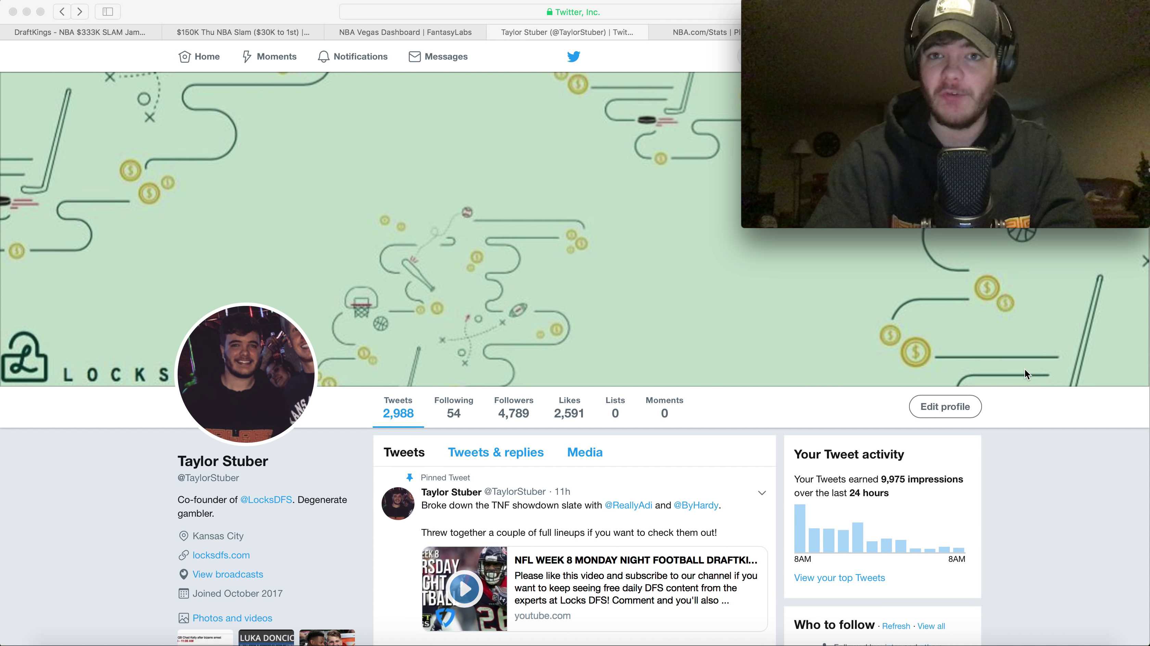
Switch to the FantasyLabs NBA Vegas dashboard and review the implied scores, spreads and over/unders for every team.
left_click(425, 32)
scroll(375, 573, "down", 2)
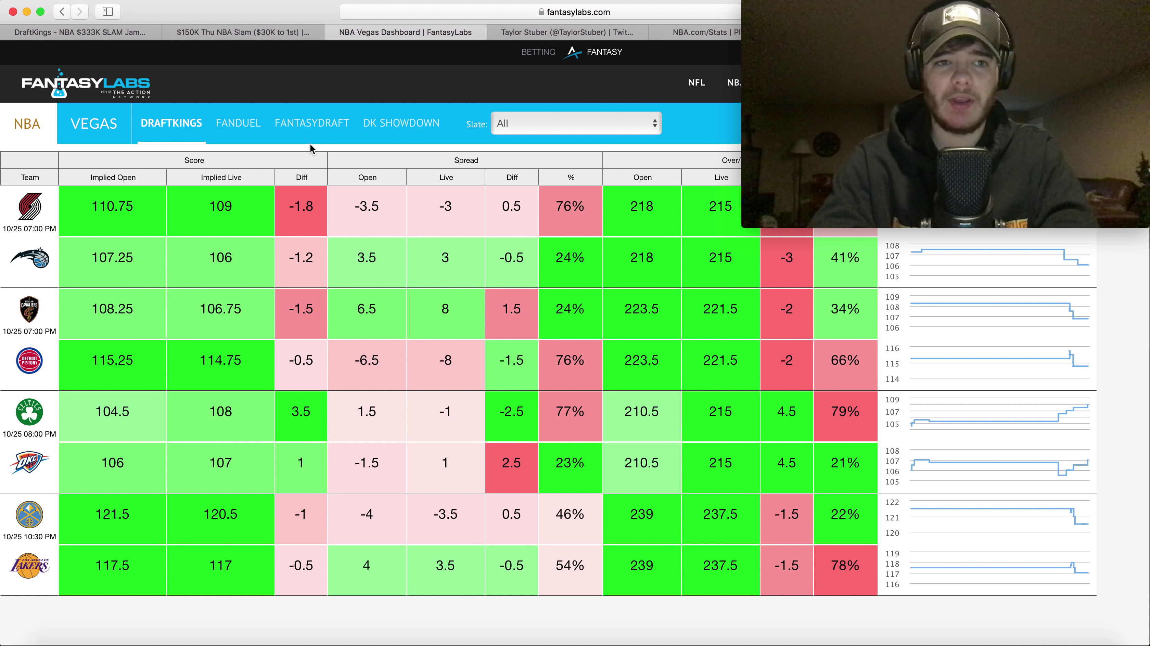
Look over the point guards in the FanDuel NBA Slam contest and the DraftKings $333K SLAM Jam contest.
left_click(227, 33)
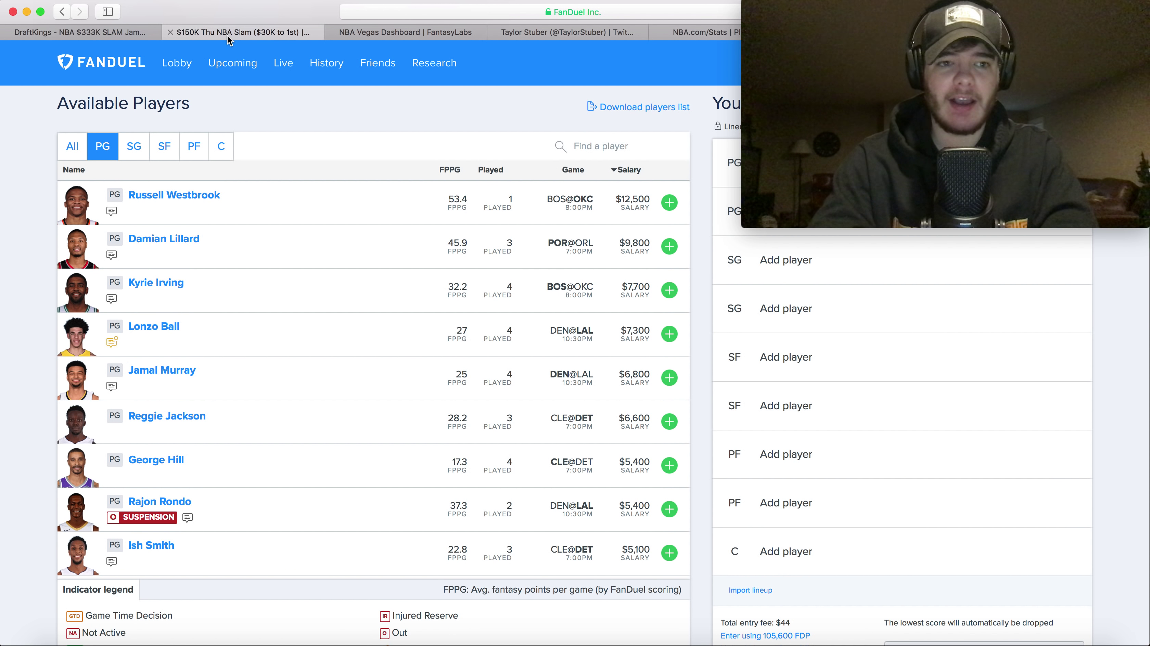
left_click(120, 33)
left_click(258, 253)
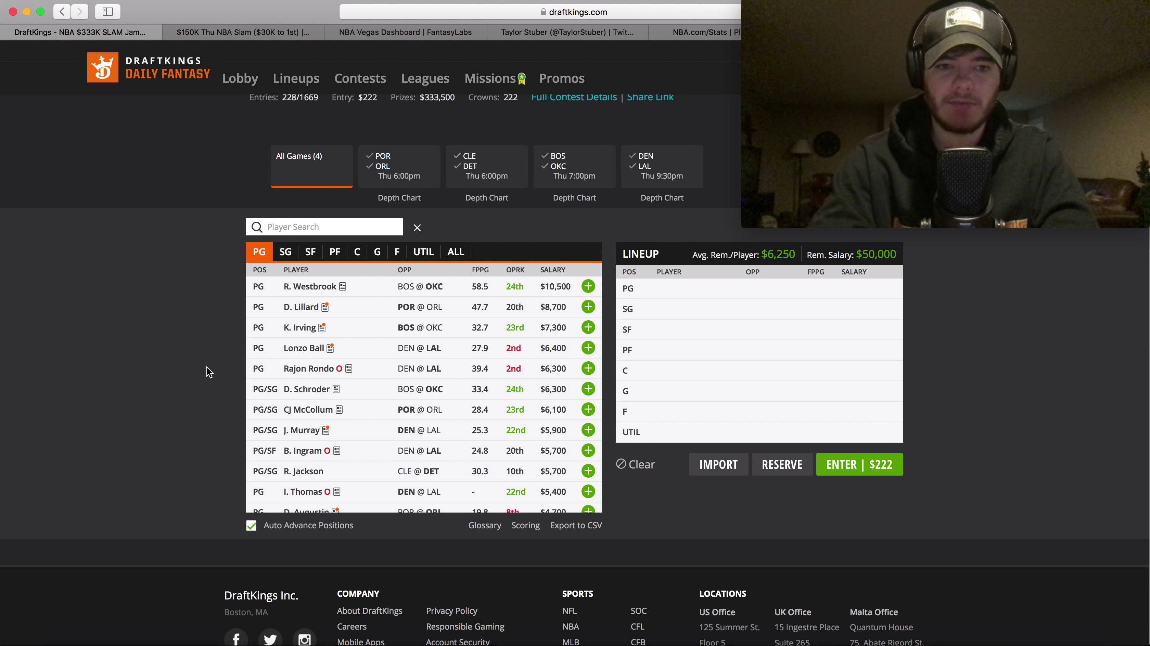
scroll(304, 462, "down", 1)
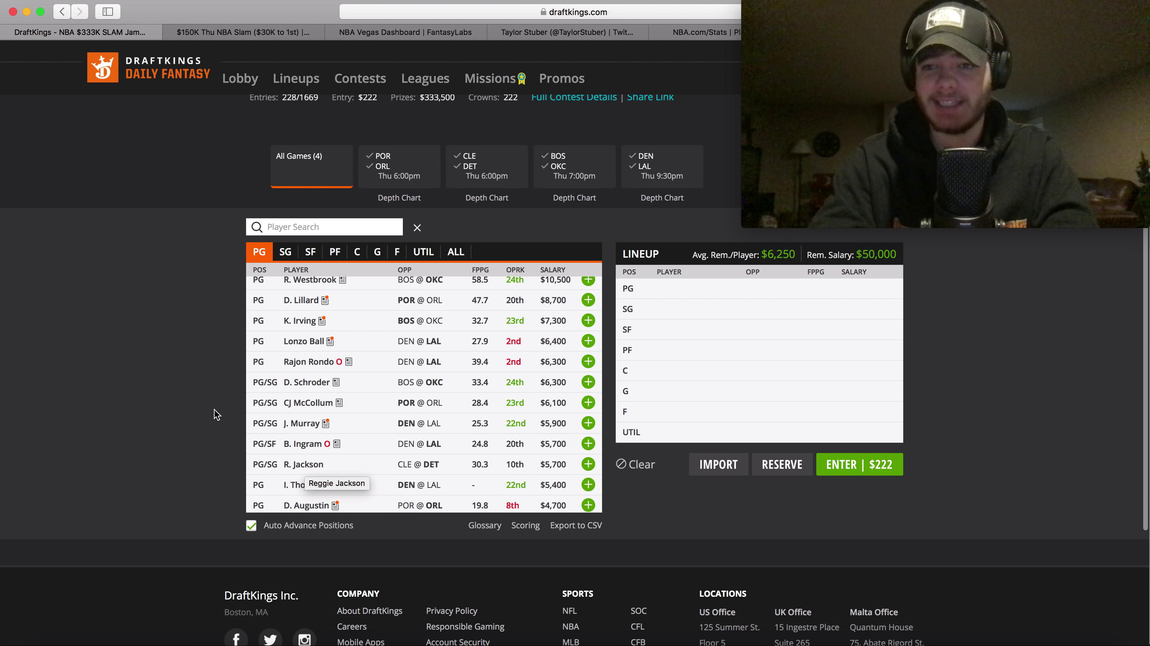
Recheck the FantasyLabs Vegas lines and return to the beginning of the DraftKings point guard list.
left_click(260, 31)
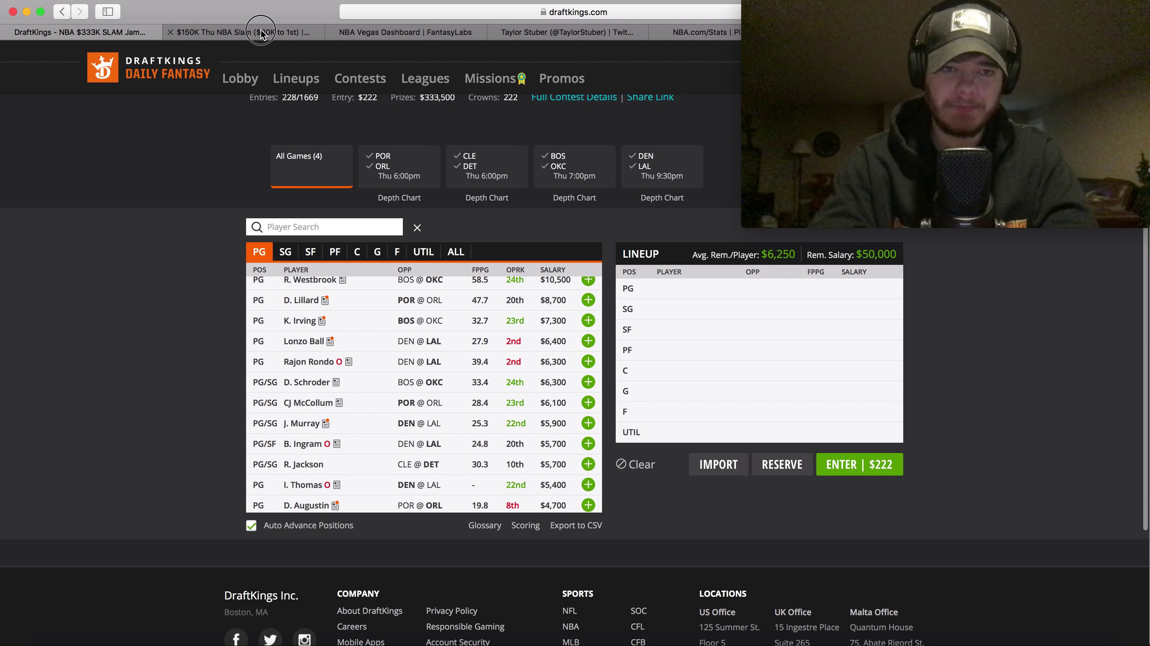
left_click(393, 30)
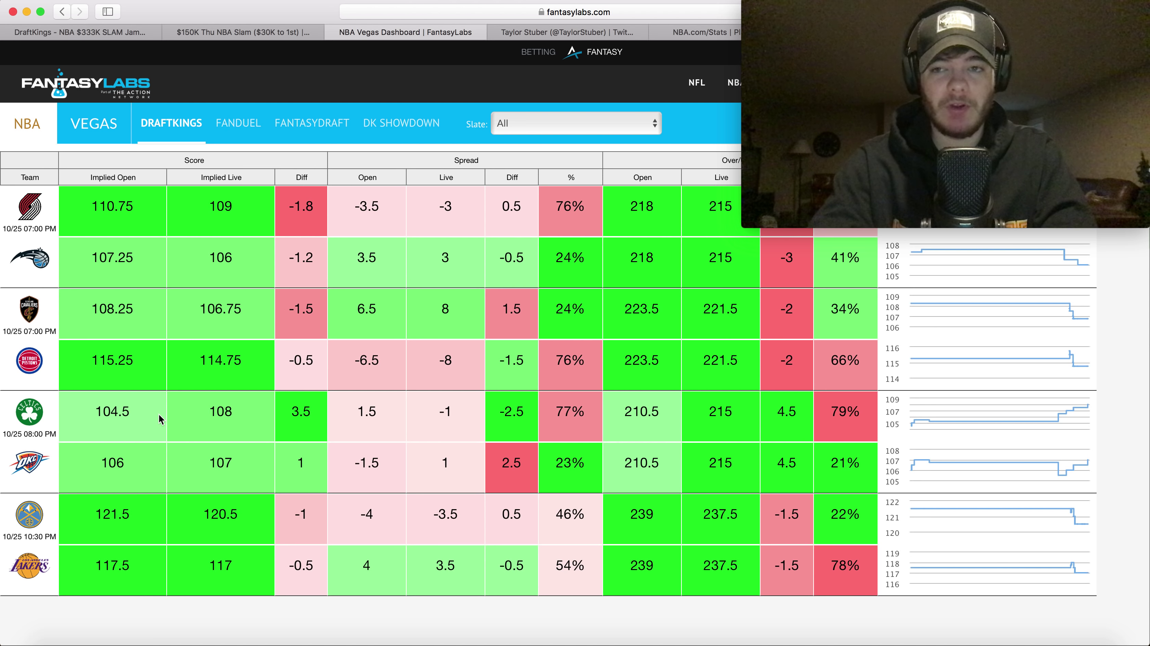
left_click(234, 32)
left_click(118, 35)
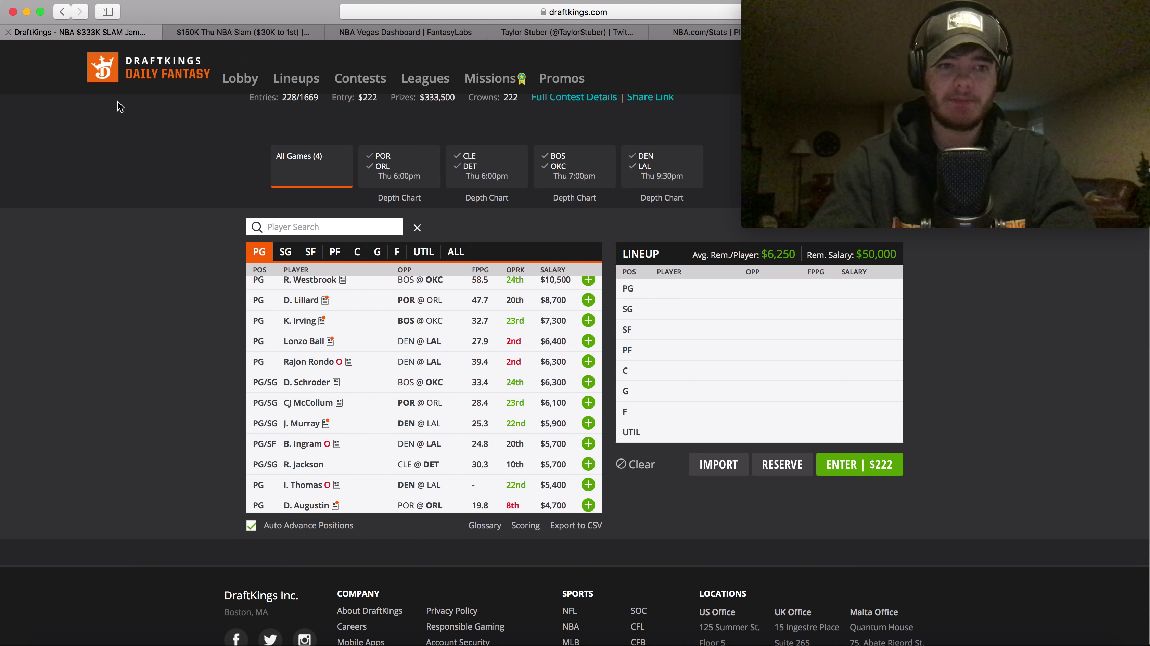
scroll(294, 328, "up", 1)
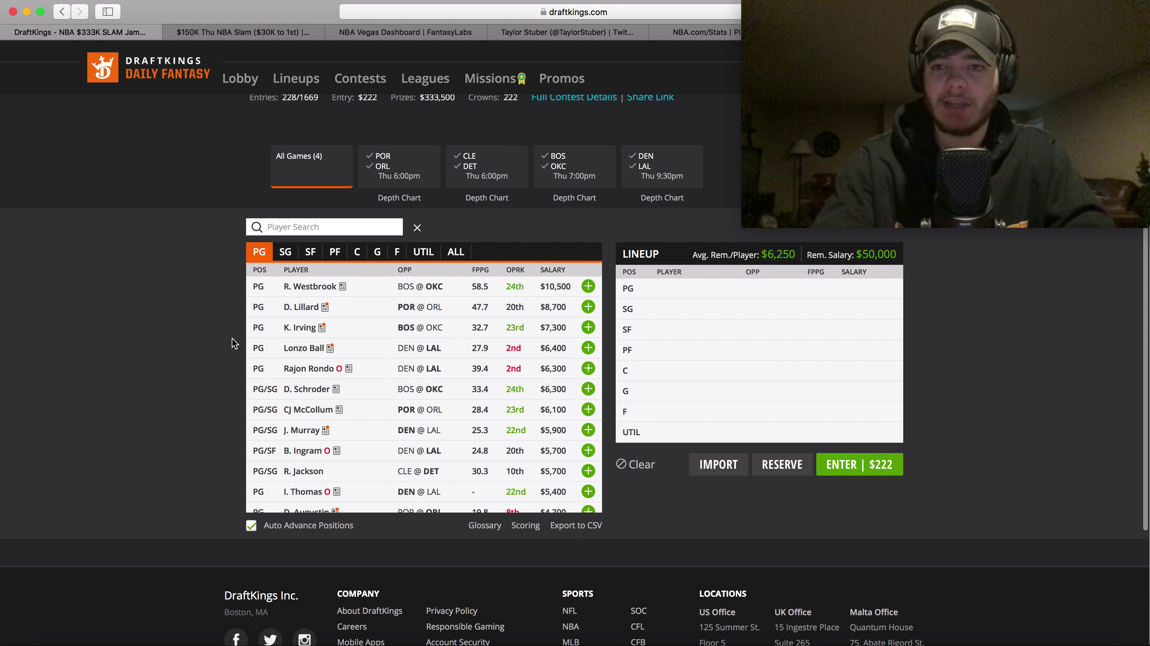
Examine Russell Westbrook's 10-game log on his DraftKings player card and close the card.
left_click(310, 287)
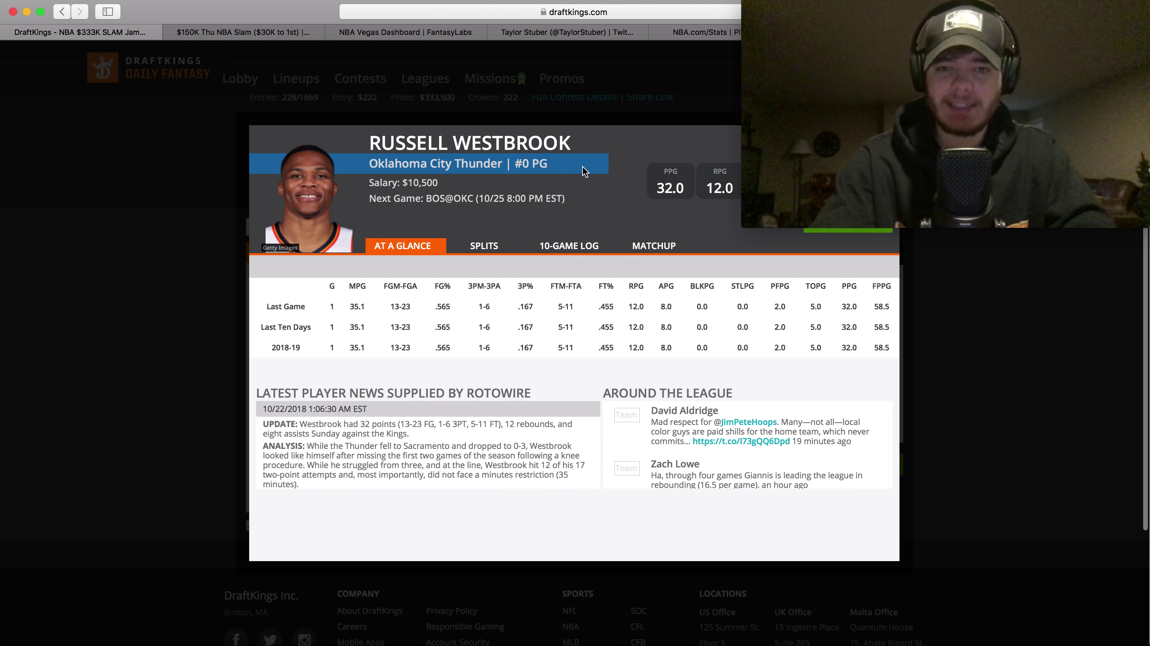
left_click(578, 245)
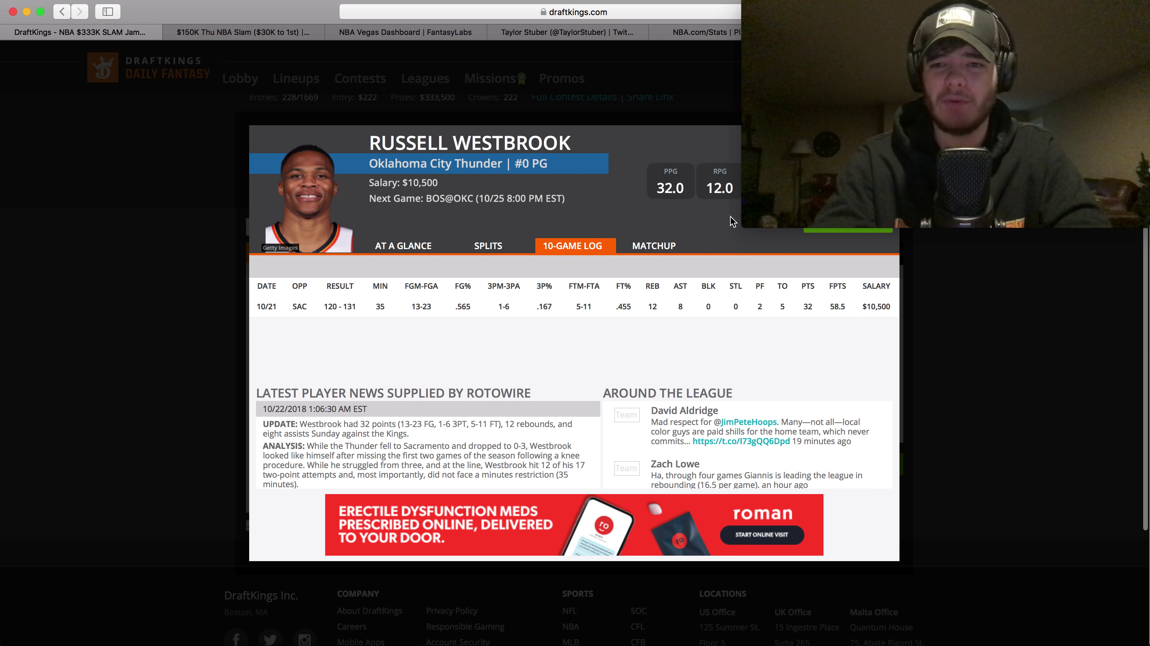
left_click(749, 217)
left_click_drag(750, 217, 804, 154)
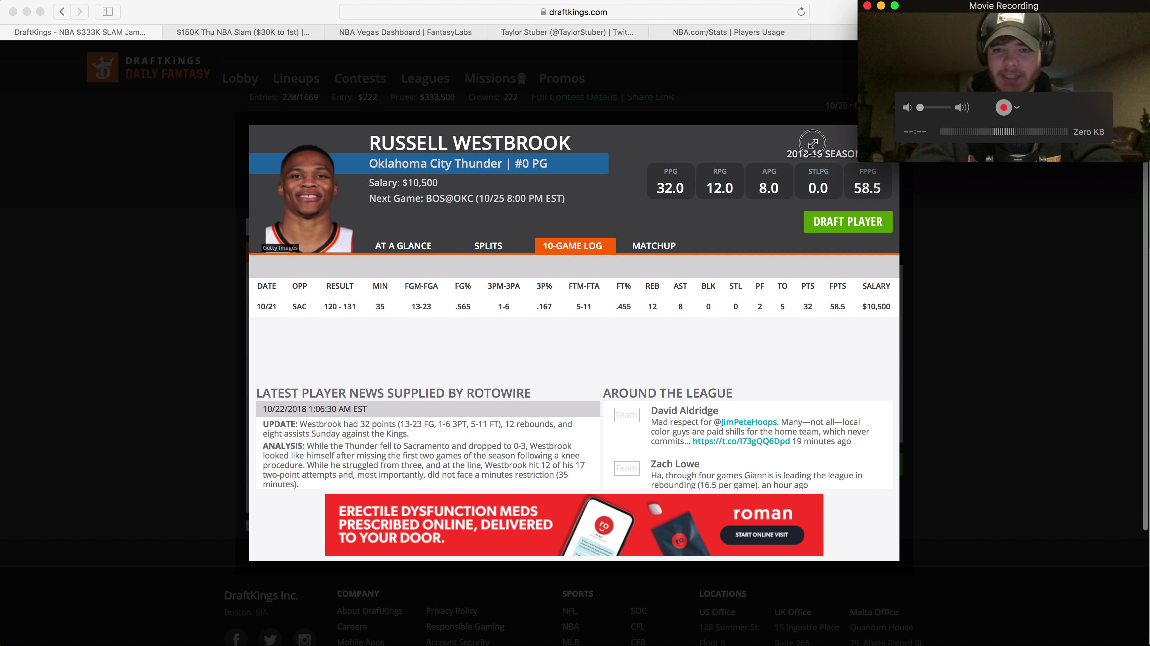
scroll(774, 156, "up", 2)
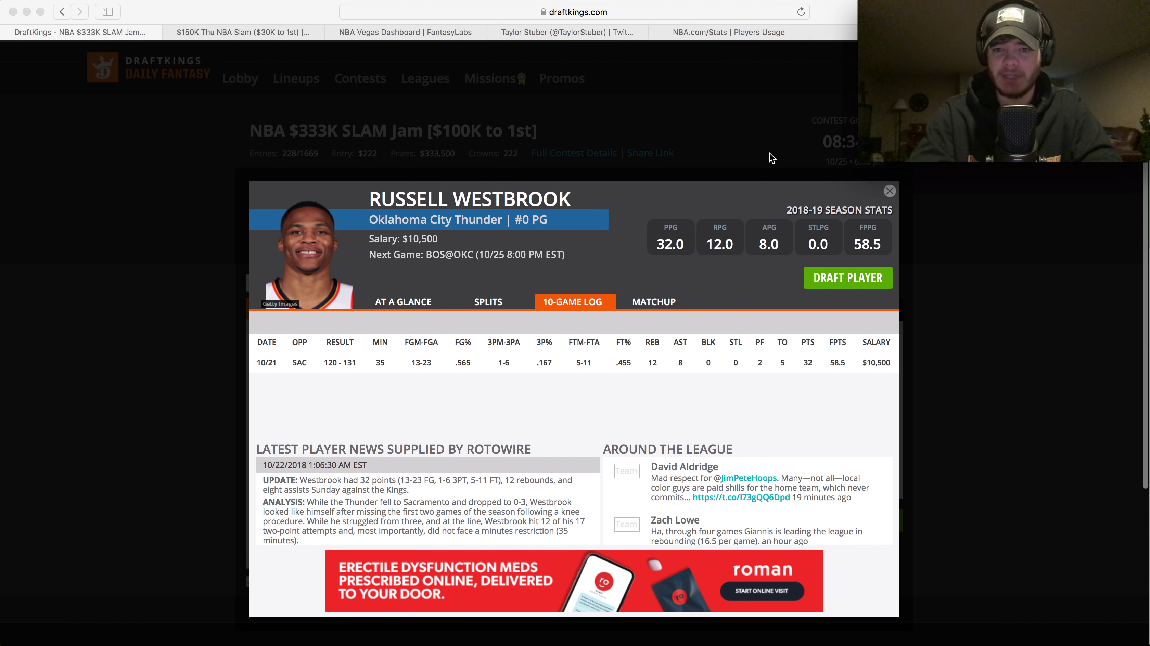
left_click(878, 193)
left_click(877, 177)
left_click_drag(860, 162, 771, 211)
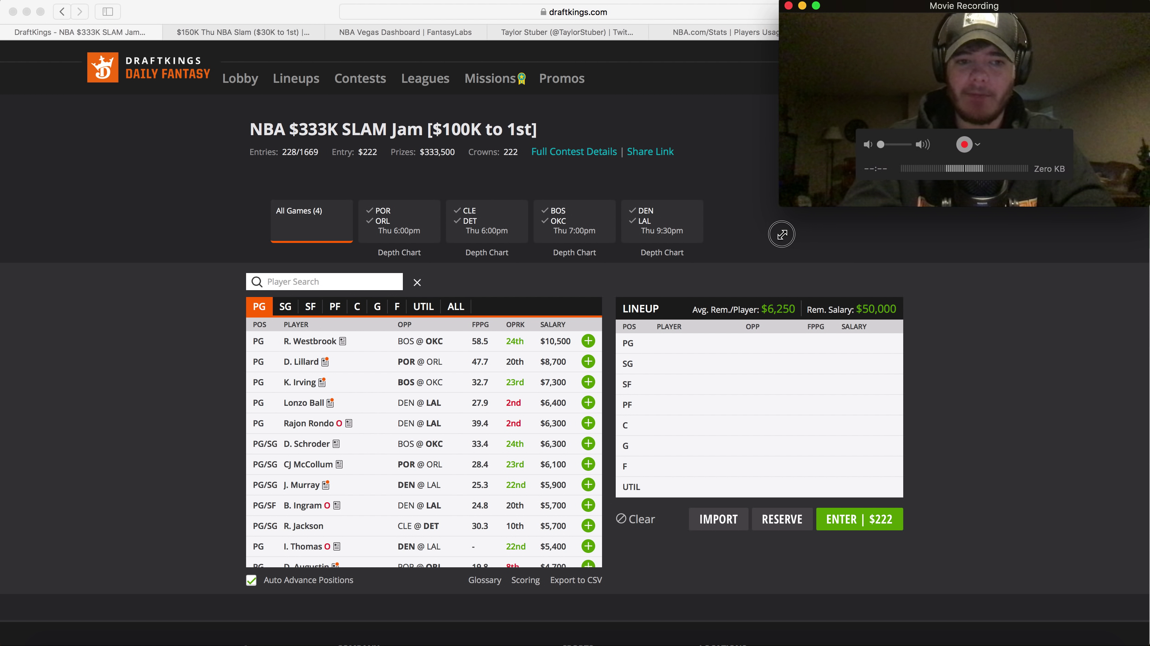
scroll(179, 316, "down", 1)
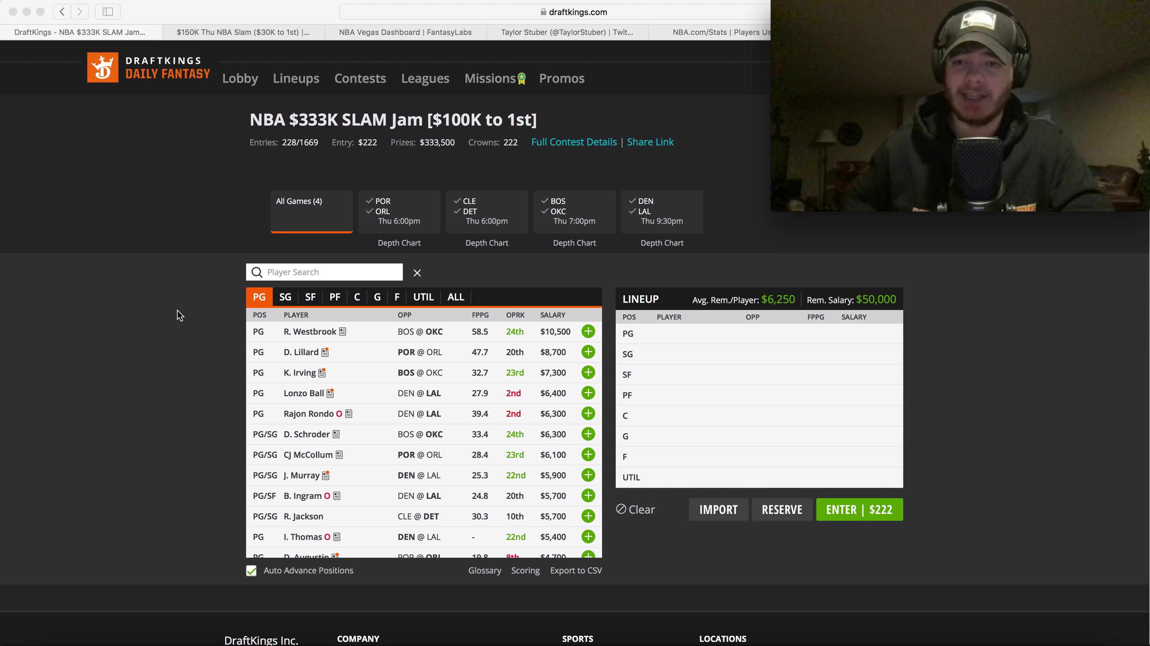
Go back to the FantasyLabs Vegas dashboard to review the betting lines of the four games.
left_click(129, 32)
left_click(213, 29)
left_click(387, 32)
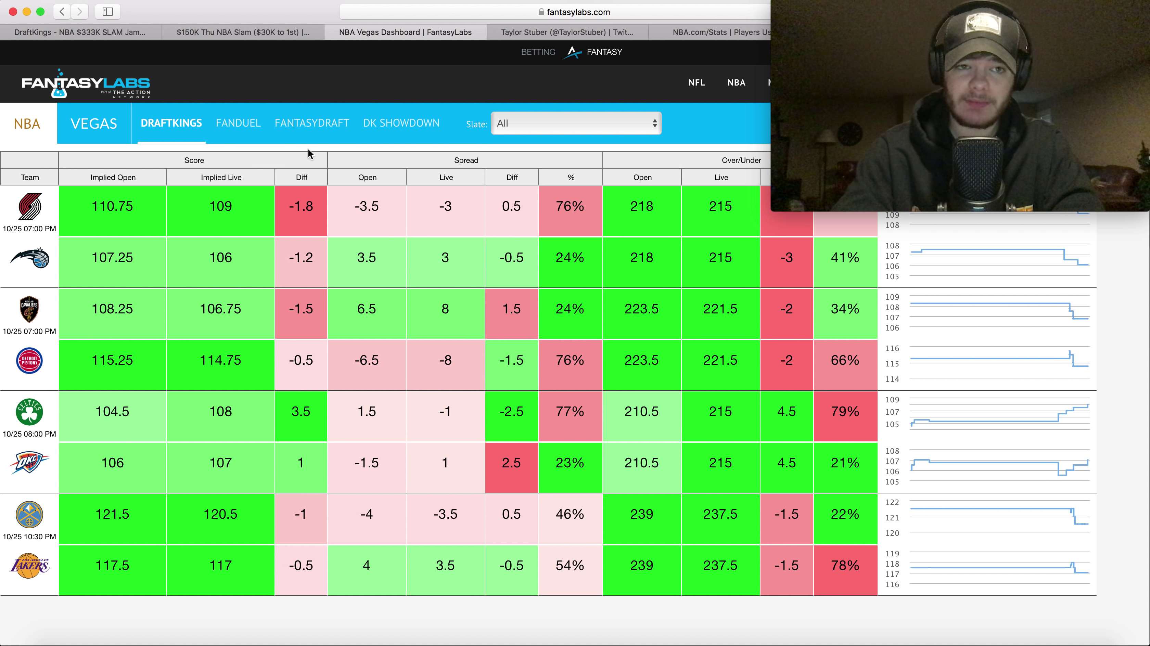
Show the shooting guards available in the FanDuel NBA Slam contest and look through their salaries.
left_click(243, 31)
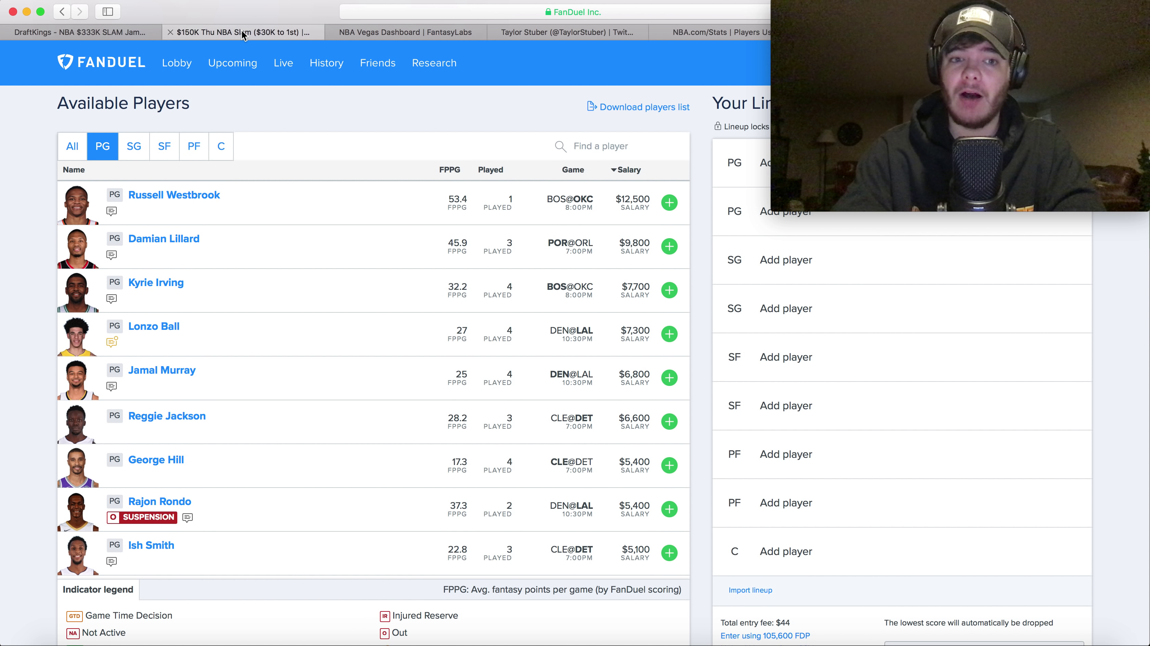
left_click(144, 156)
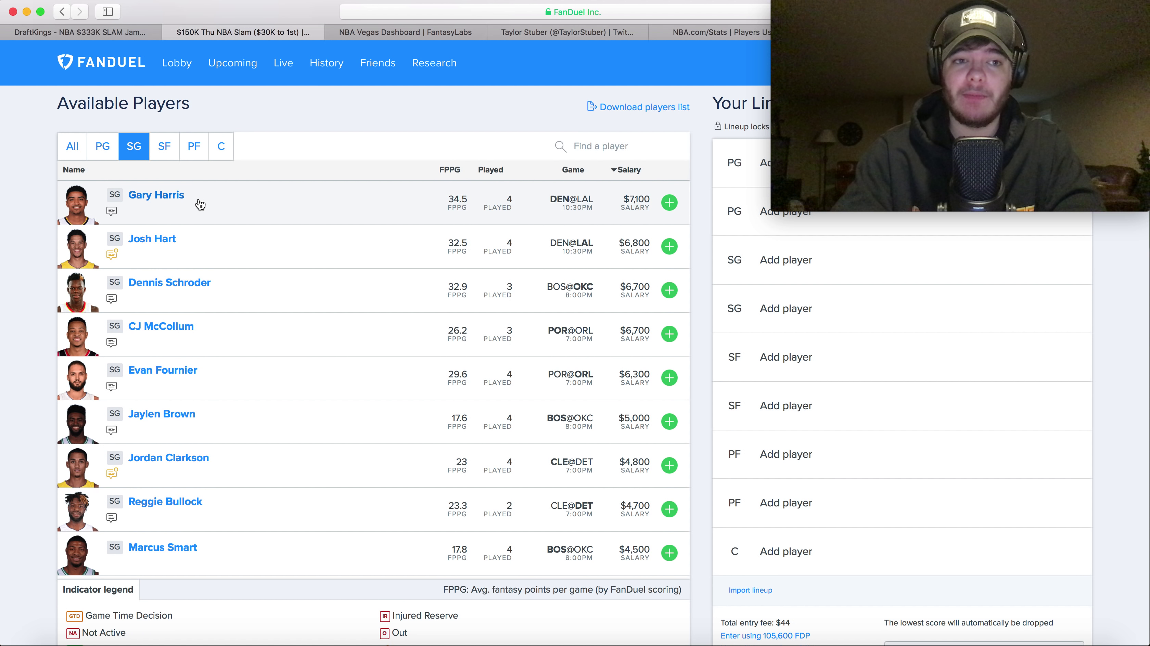
scroll(200, 206, "up", 1)
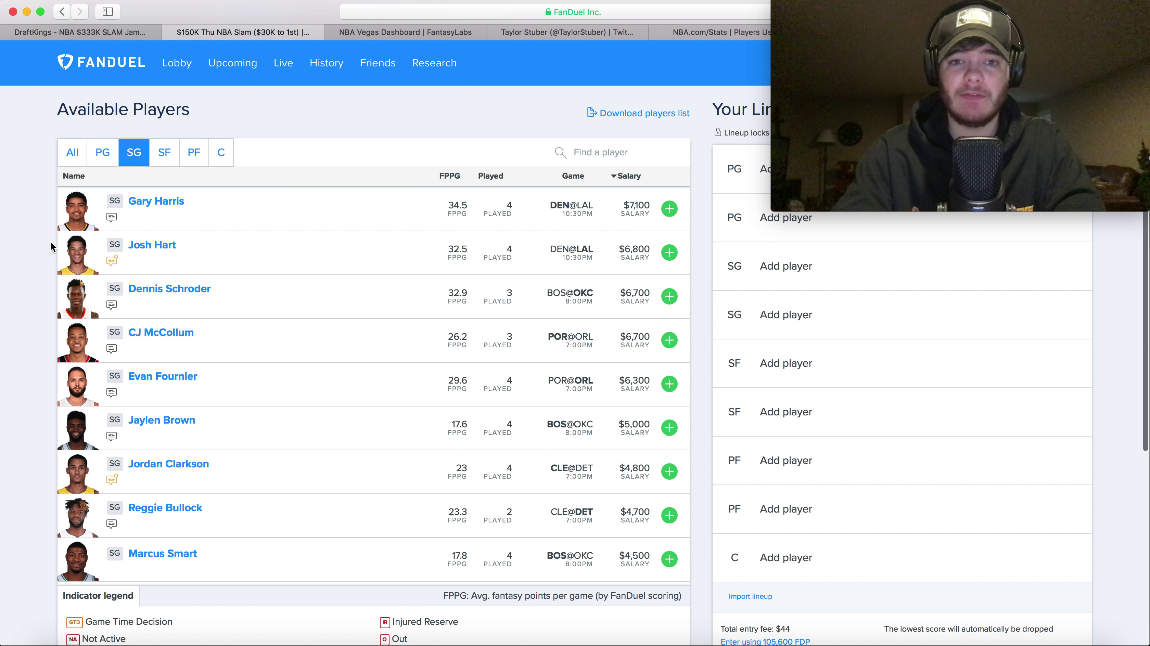
left_click(188, 156)
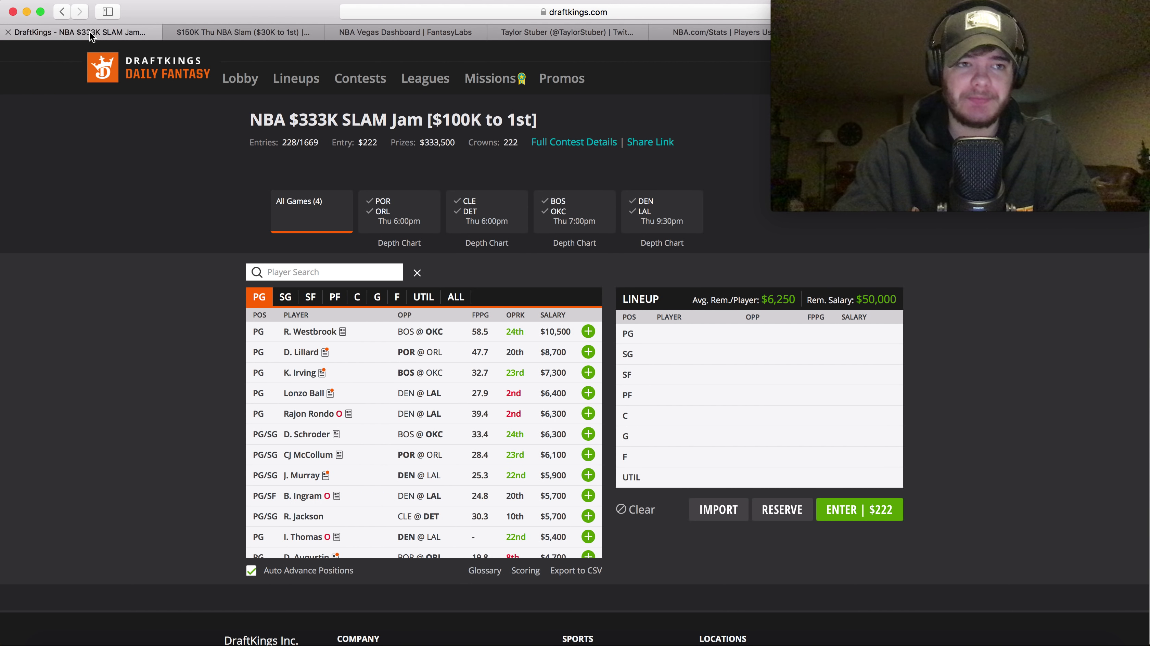
Switch to the DraftKings SLAM Jam contest and add N. Jokic to the lineup as center.
left_click(92, 29)
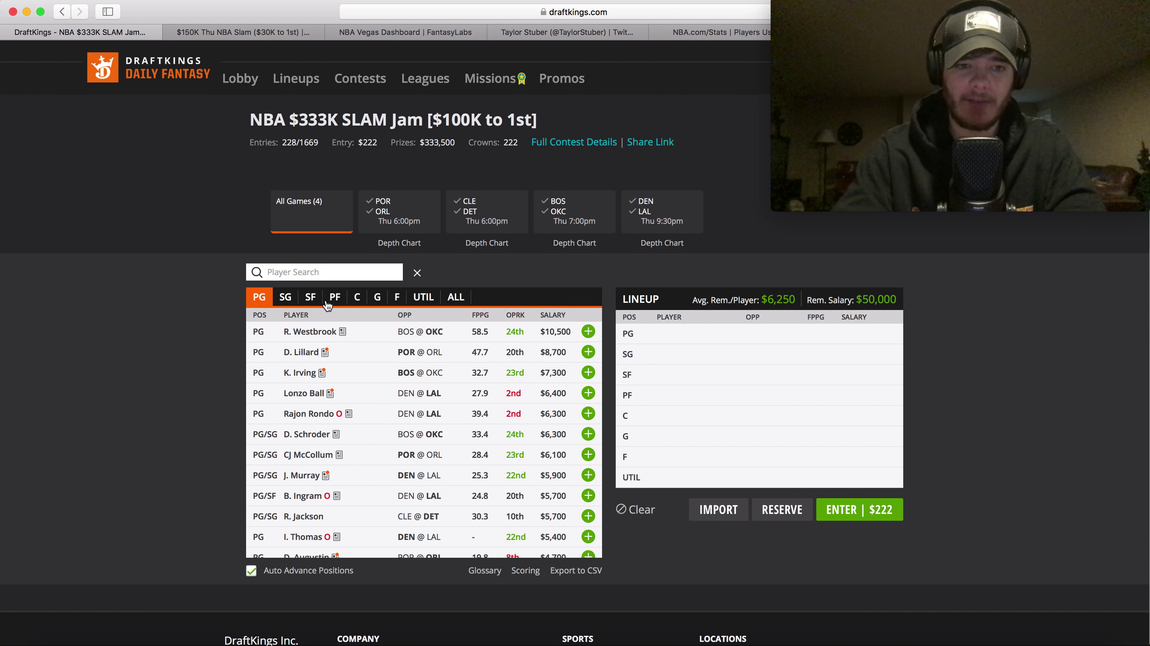
left_click(357, 298)
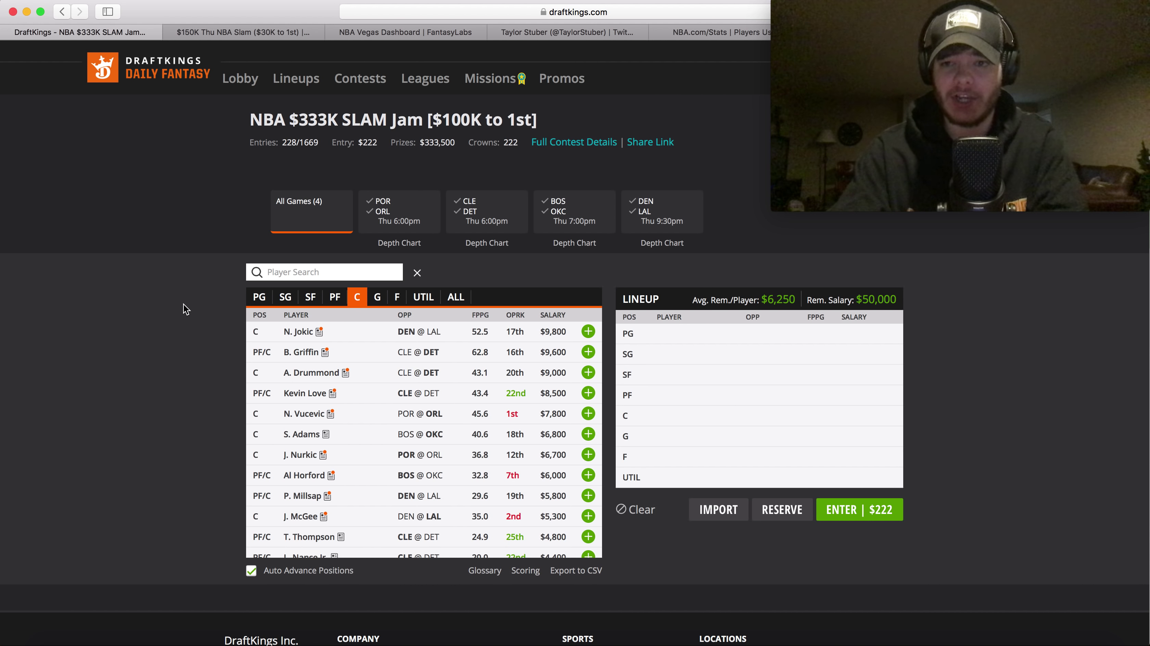
scroll(183, 304, "down", 1)
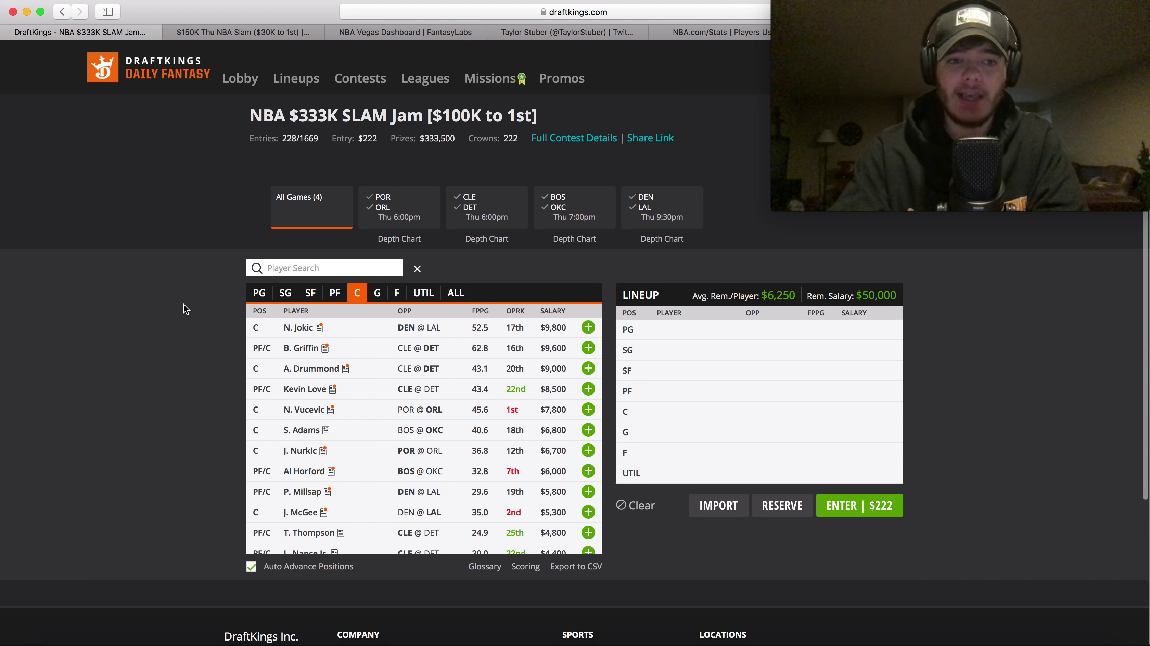
left_click(587, 330)
Add Gary Harris to the DraftKings lineup as shooting guard.
left_click(310, 293)
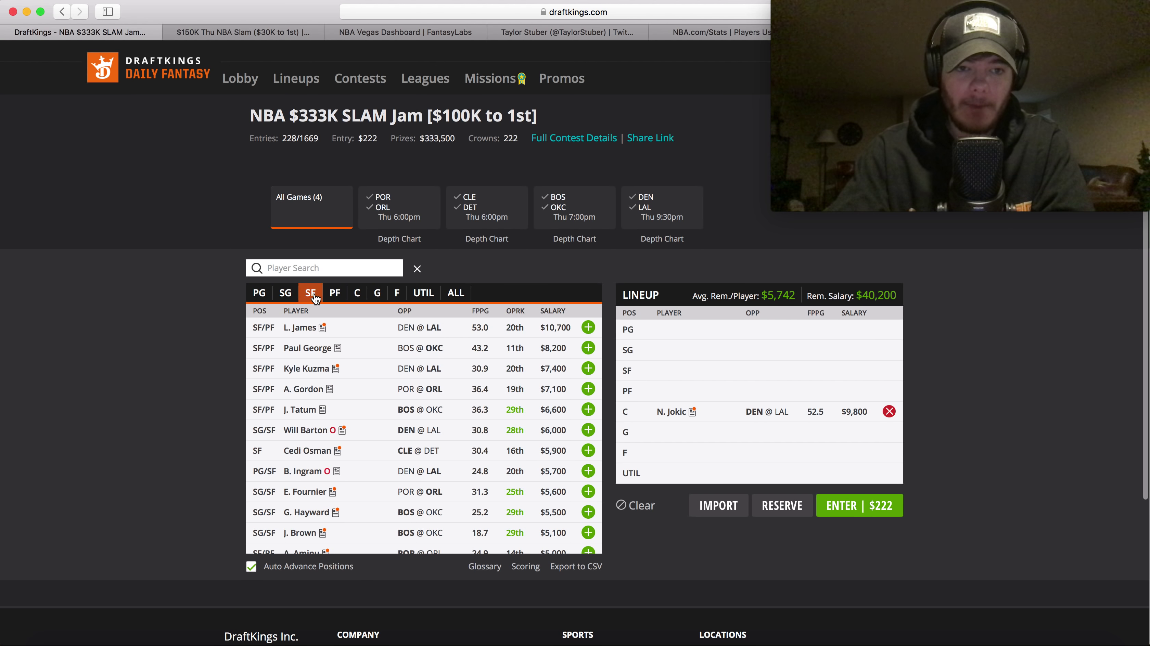
left_click(285, 295)
scroll(169, 401, "down", 1)
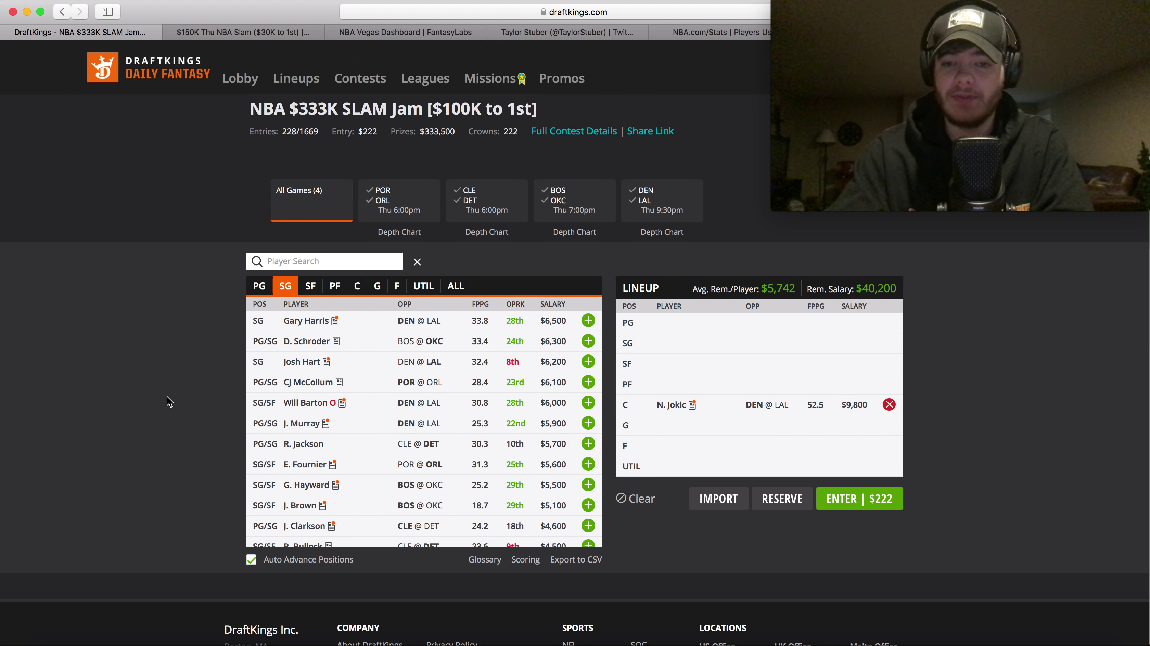
left_click(588, 321)
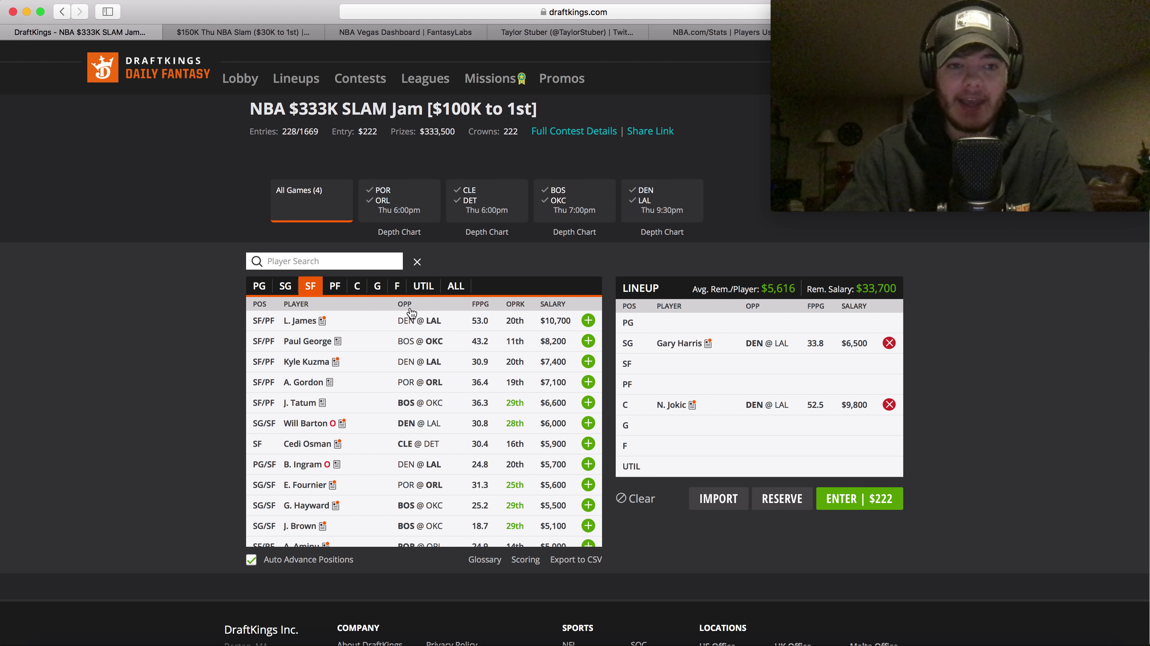
Add J. Murray to the DraftKings lineup as point guard.
left_click(259, 286)
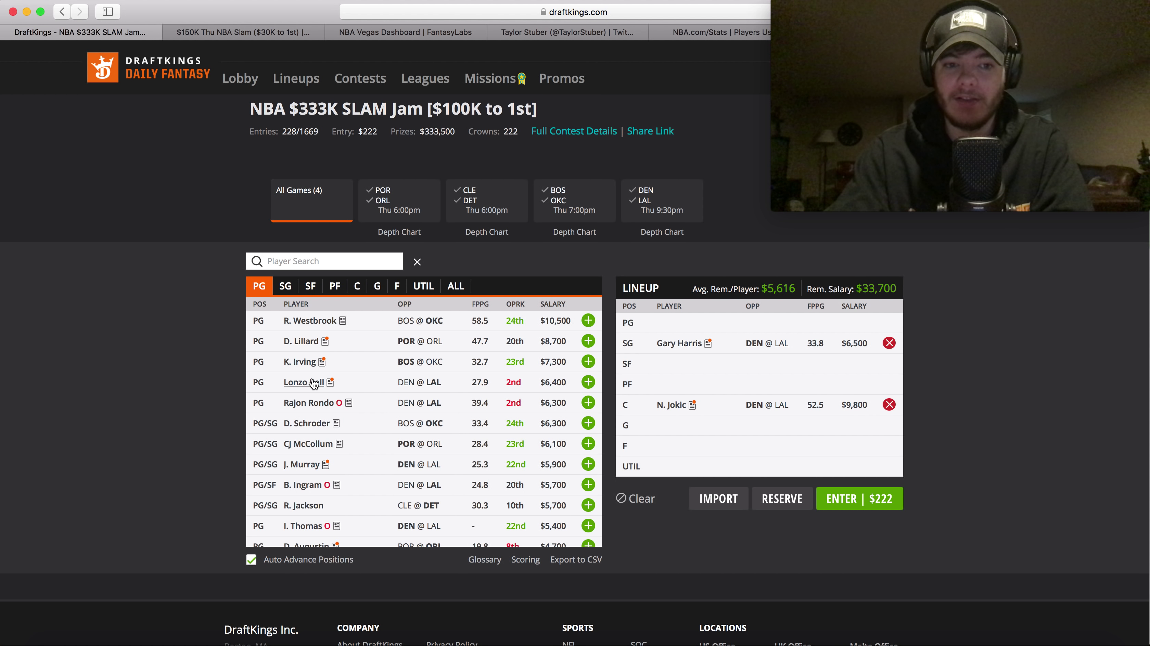
scroll(312, 385, "down", 1)
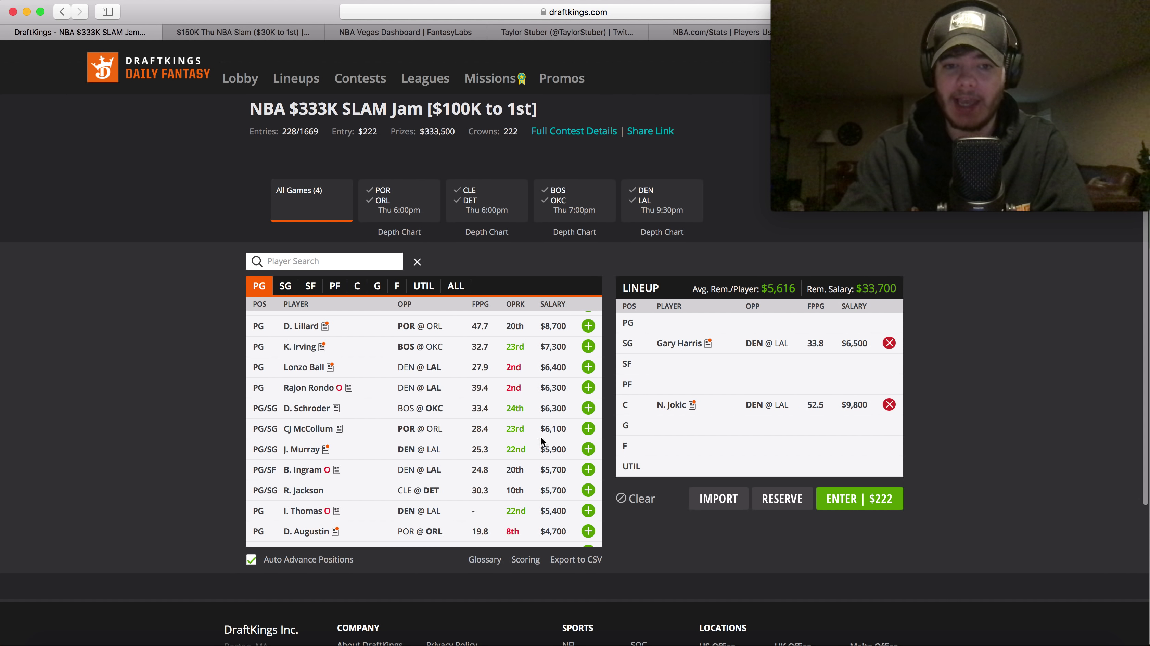
left_click(588, 449)
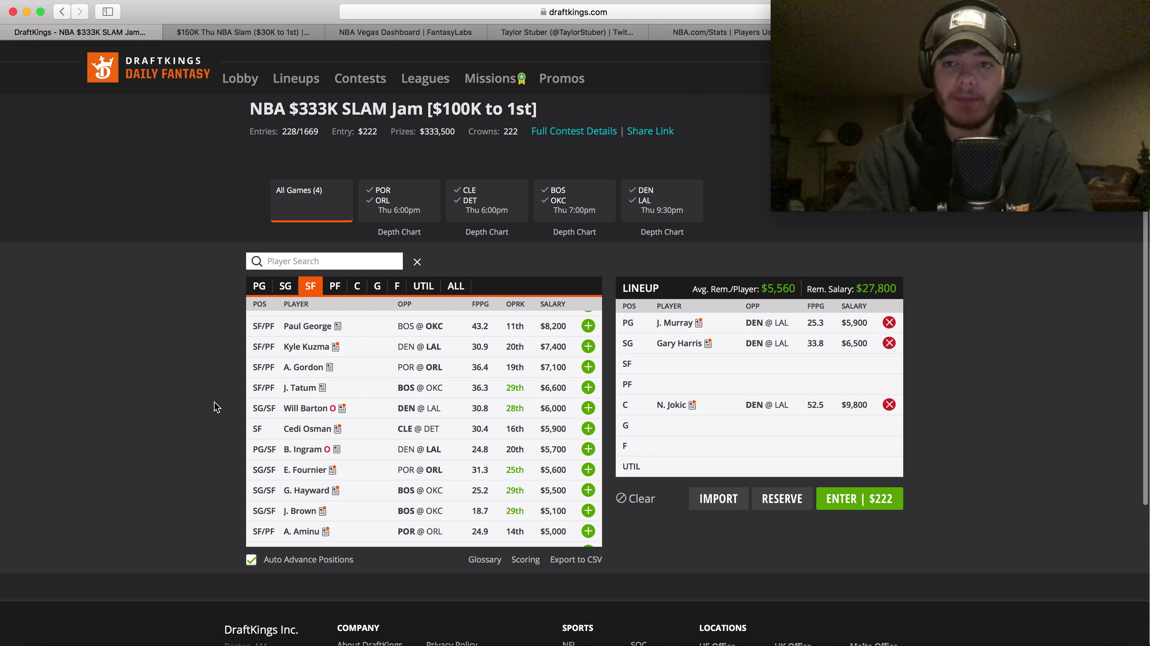
Browse the power forwards, search the players for "cra" and add T. Craig to the lineup as small forward.
left_click(337, 287)
scroll(346, 437, "down", 5)
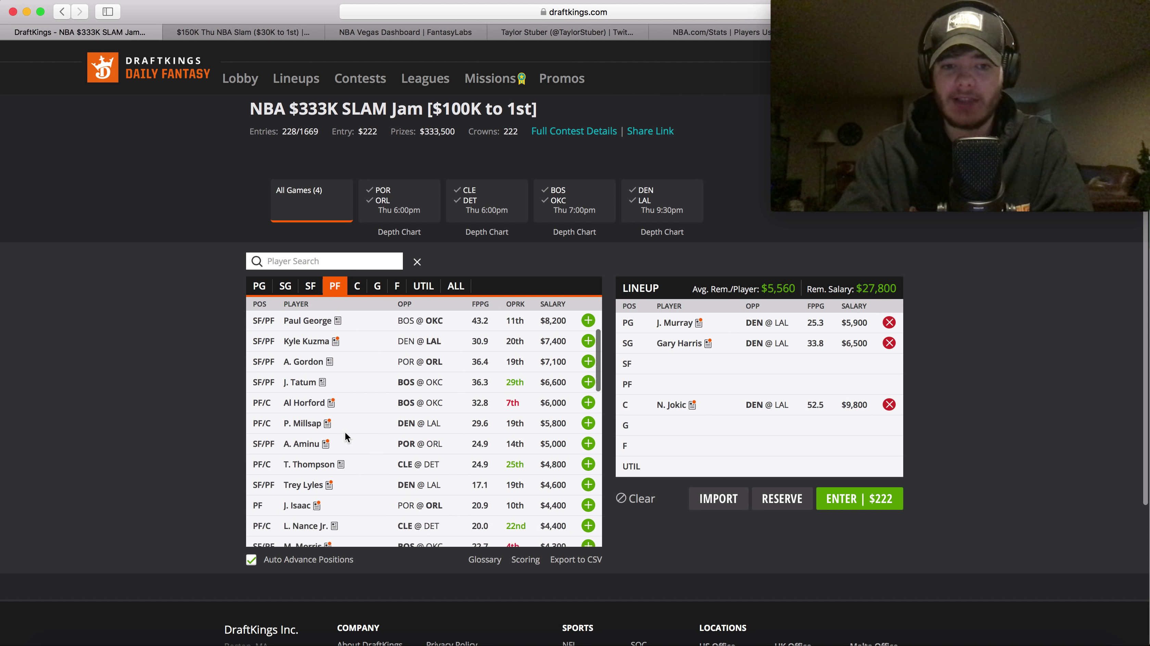
scroll(346, 437, "down", 10)
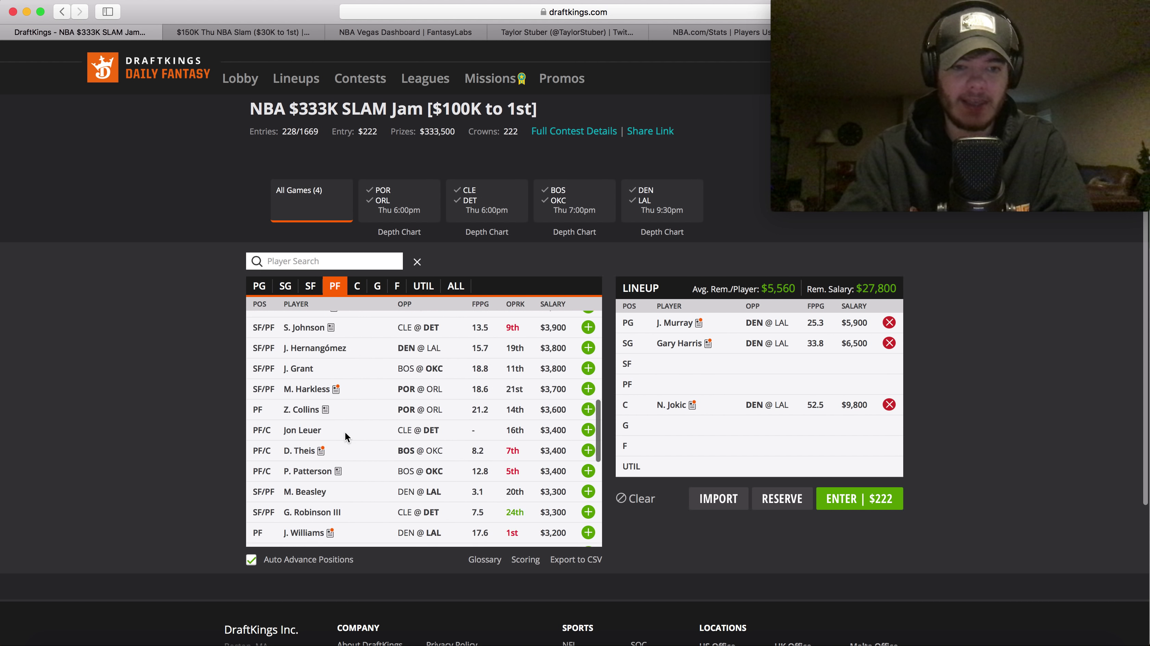
scroll(345, 434, "down", 3)
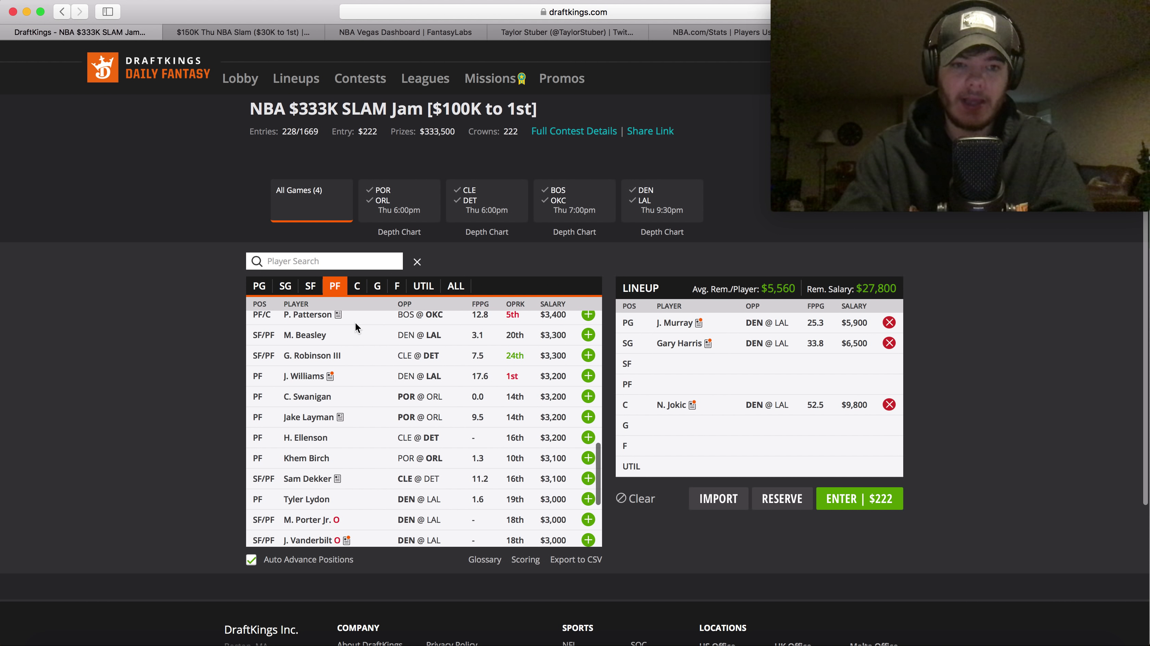
left_click(356, 262)
type("cra")
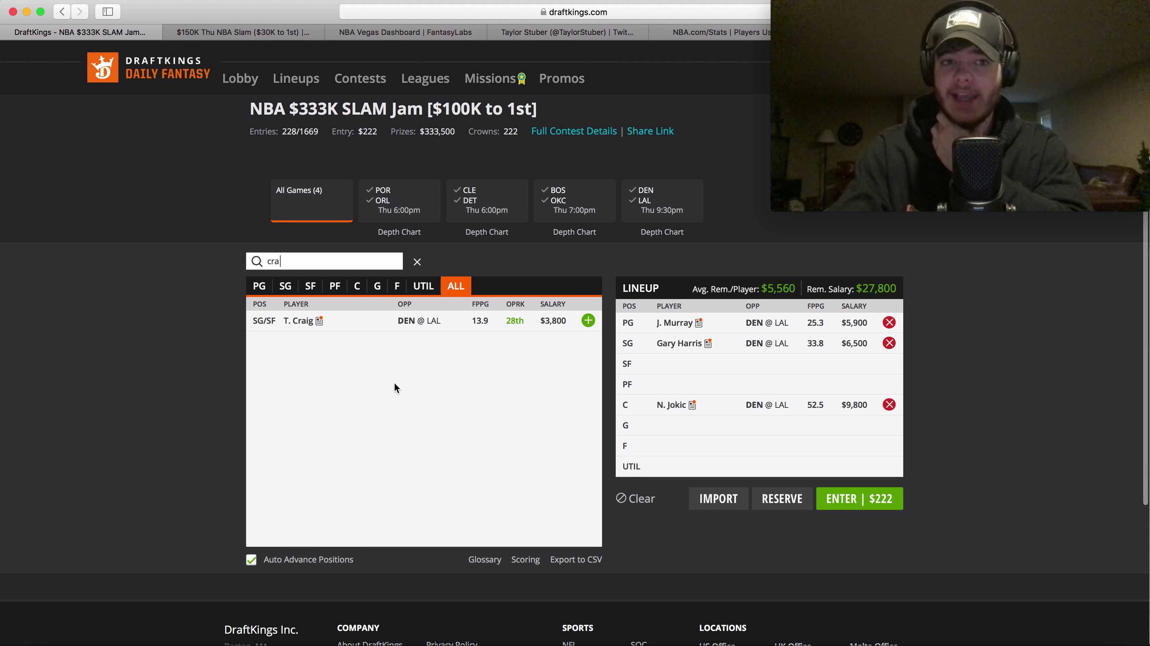
left_click(588, 321)
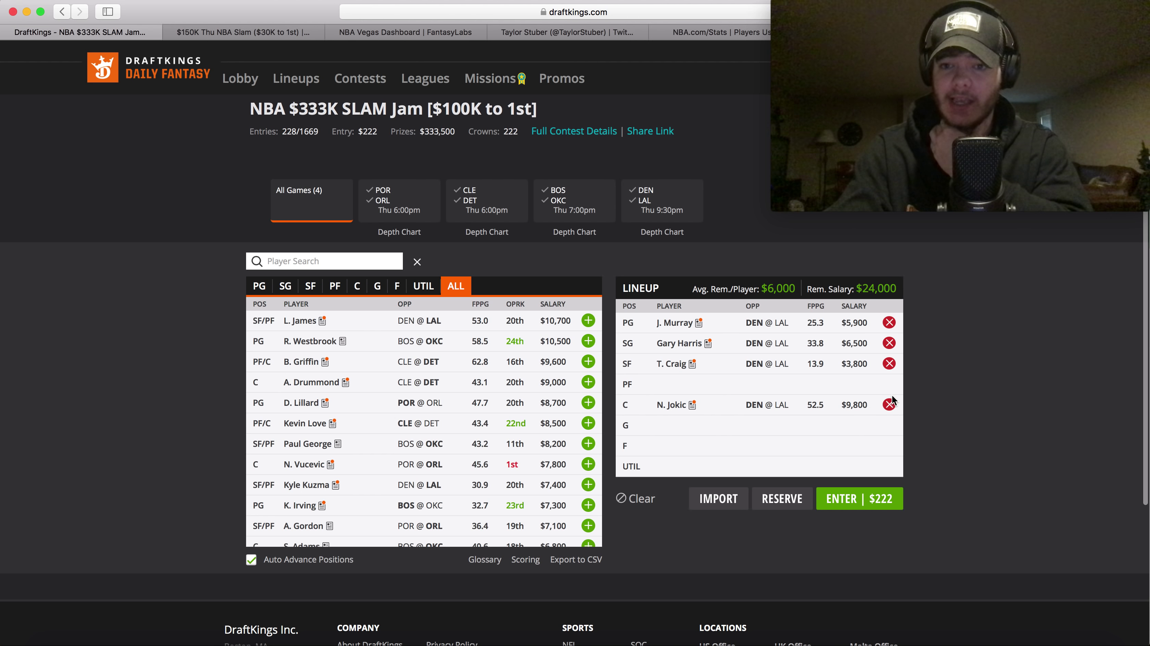
Remove N. Jokic, T. Craig, Gary Harris and J. Murray from the DraftKings lineup.
left_click(889, 406)
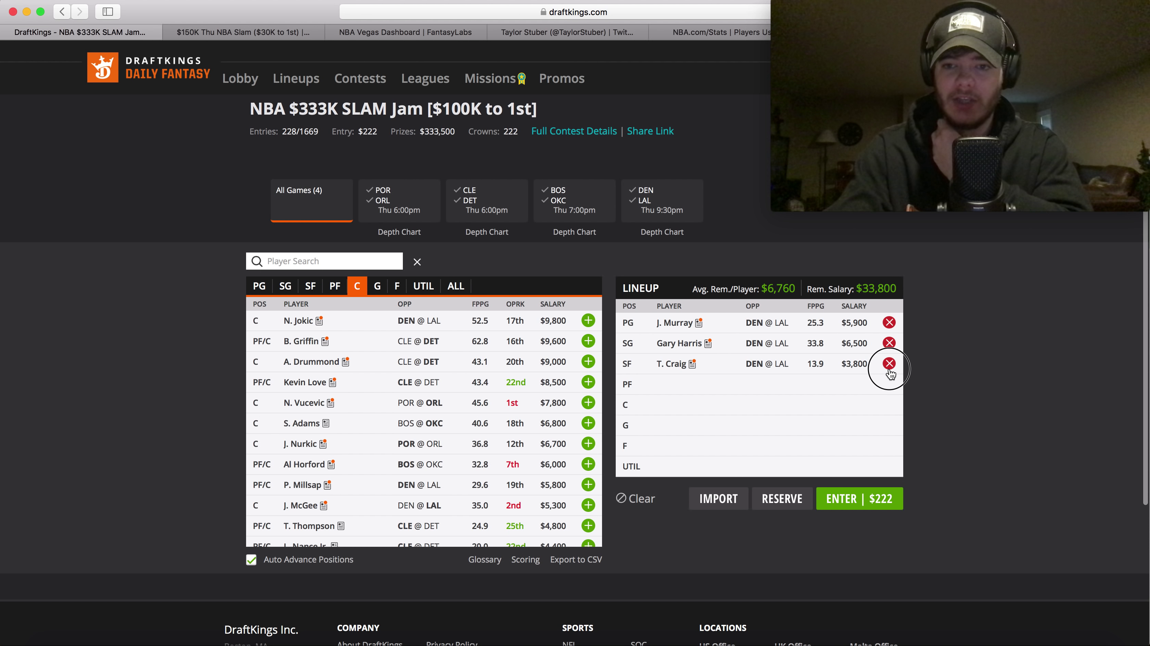
left_click(889, 364)
left_click(889, 344)
left_click(889, 322)
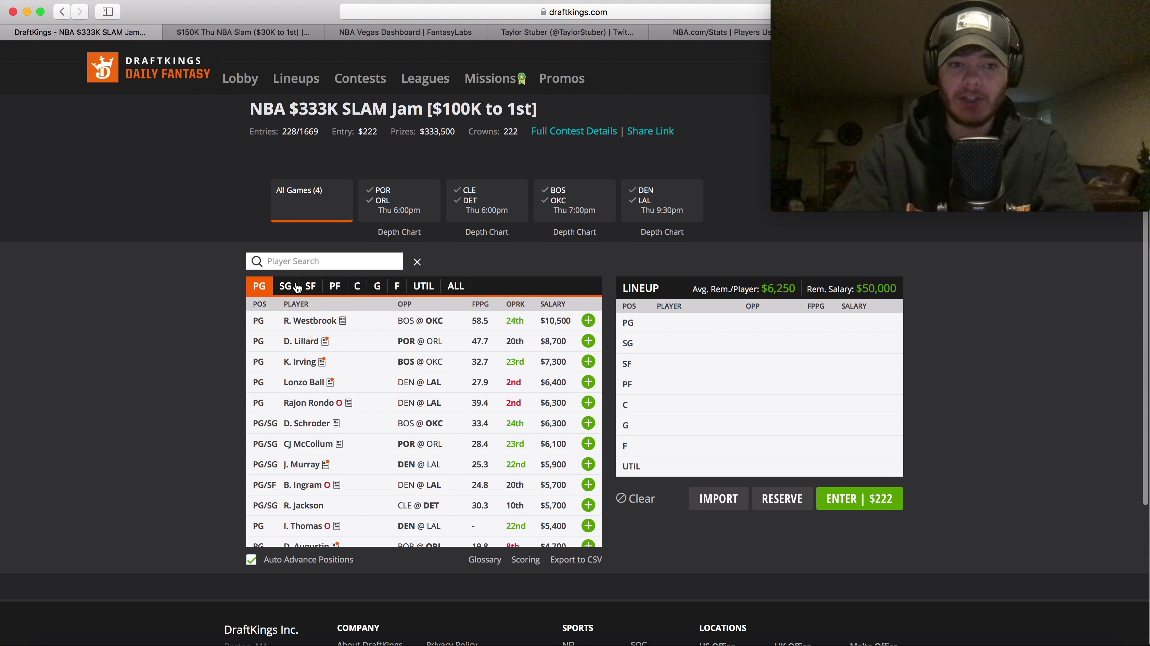
Review the power forwards on DraftKings, then switch to FanDuel and look through its power forwards and point guards.
left_click(334, 289)
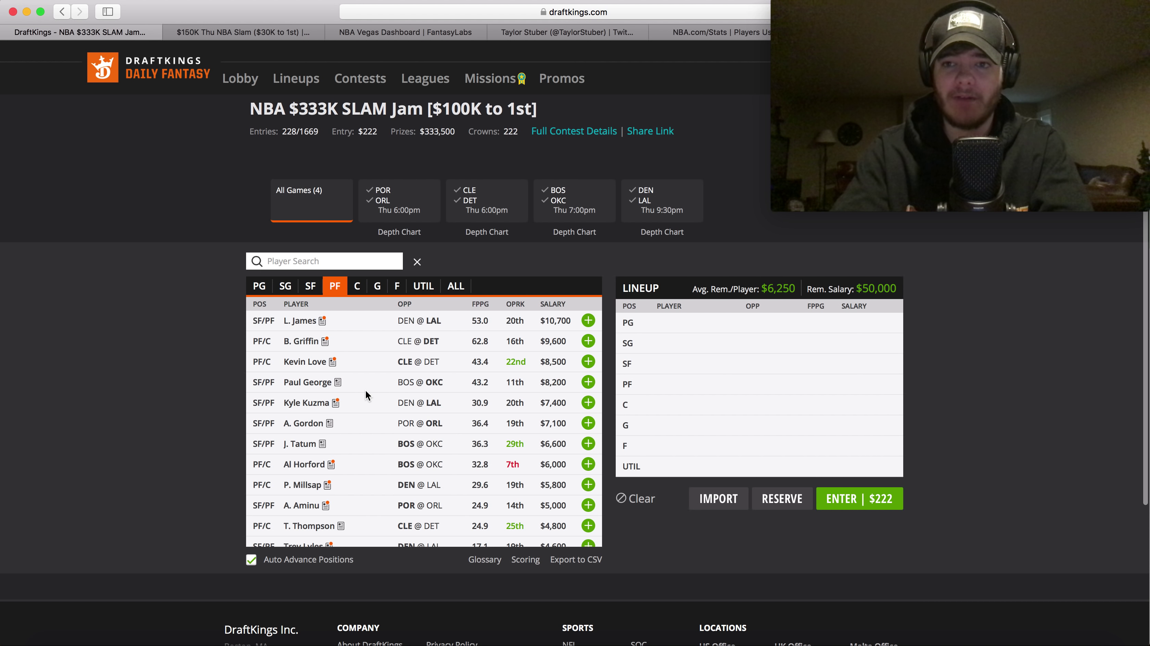
left_click(259, 31)
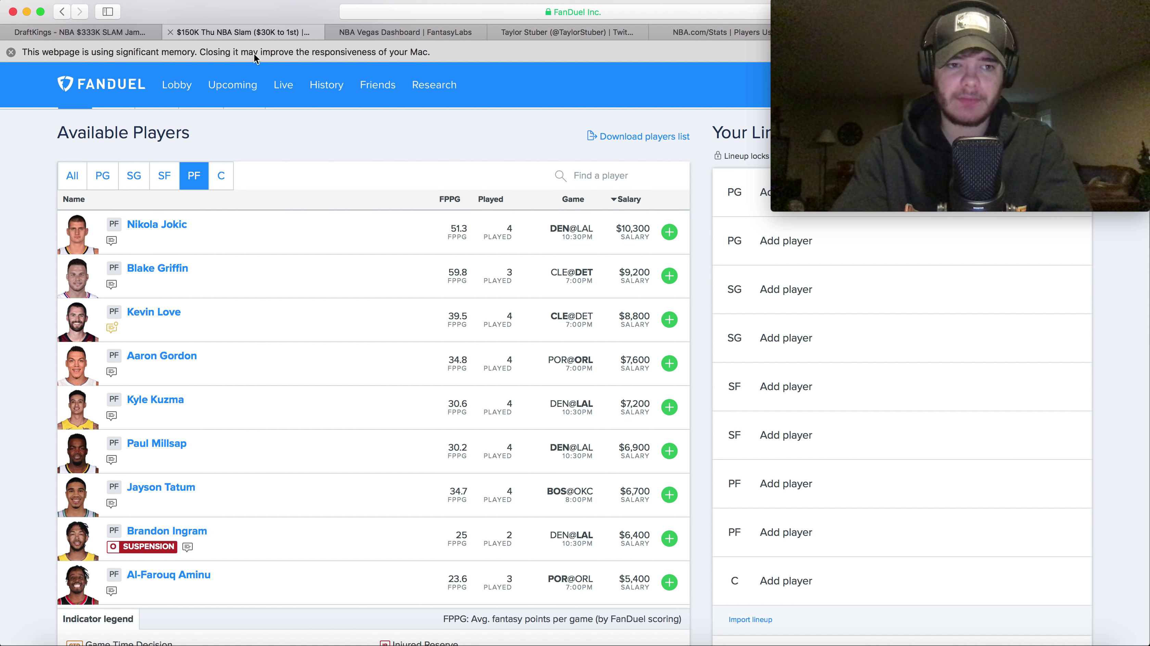
scroll(197, 342, "down", 1)
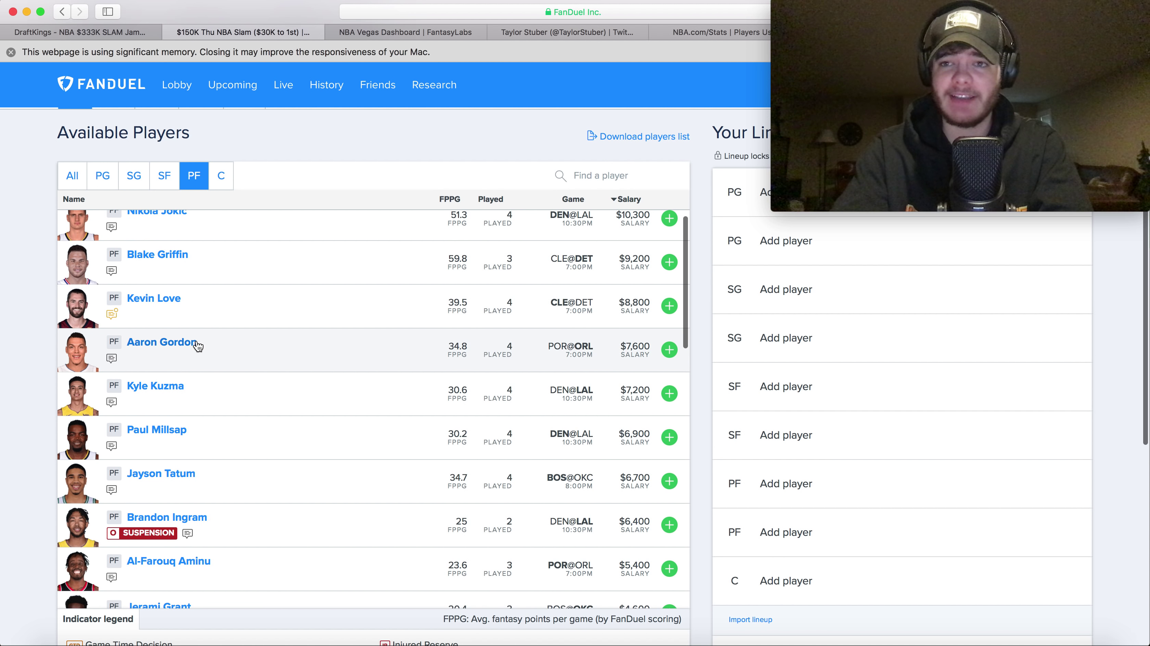
left_click(100, 176)
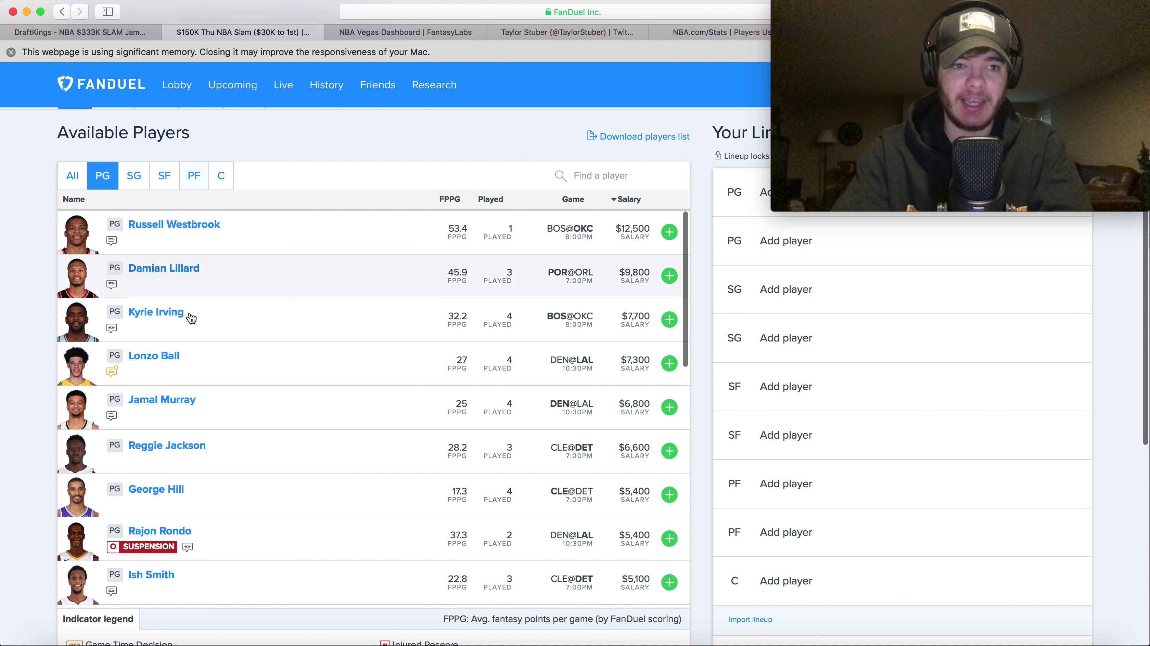
scroll(208, 406, "down", 1)
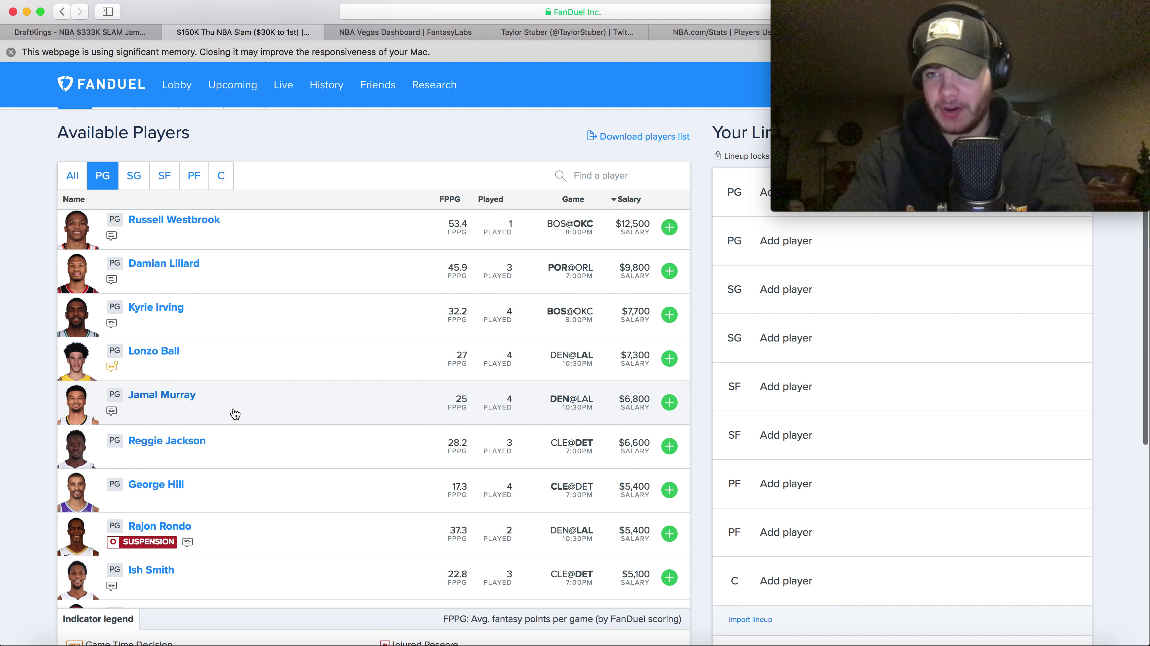
Check the NBA Vegas dashboard on FantasyLabs and return to the header of FanDuel's $150K Thu NBA Slam contest.
left_click(391, 36)
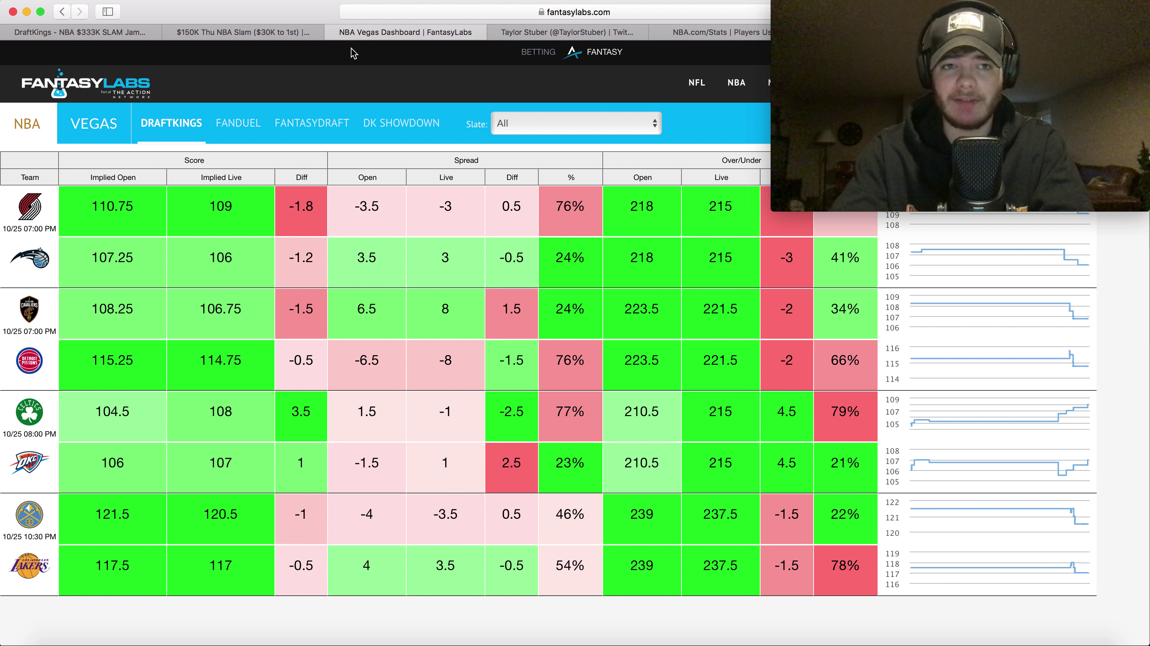
left_click(272, 30)
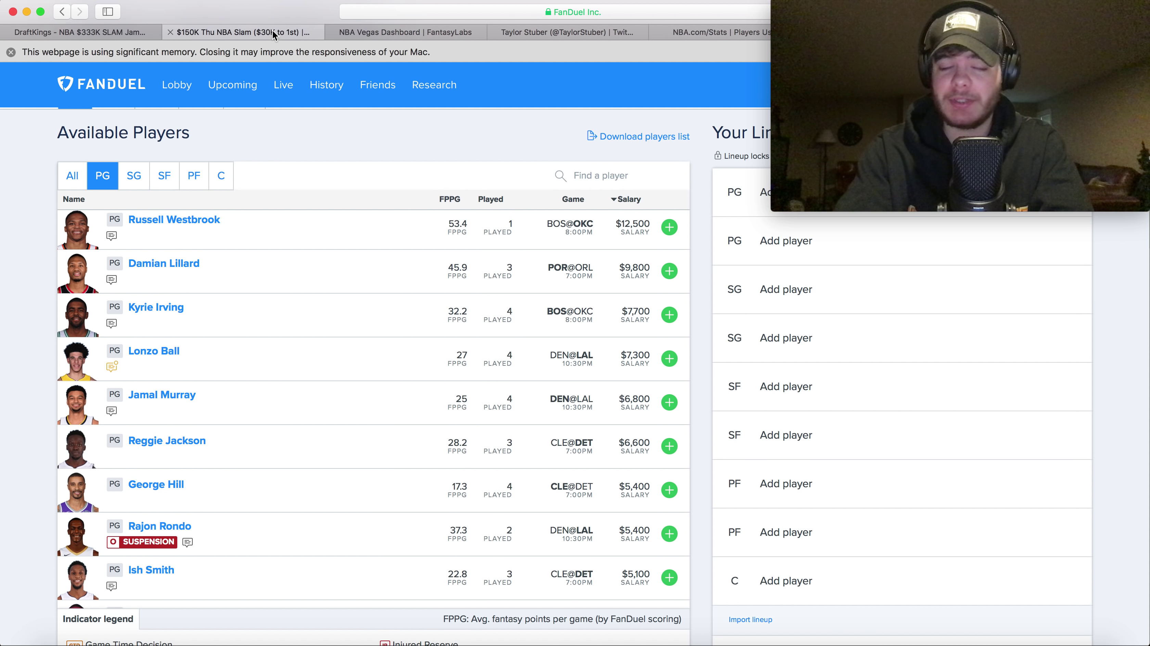
scroll(353, 100, "up", 3)
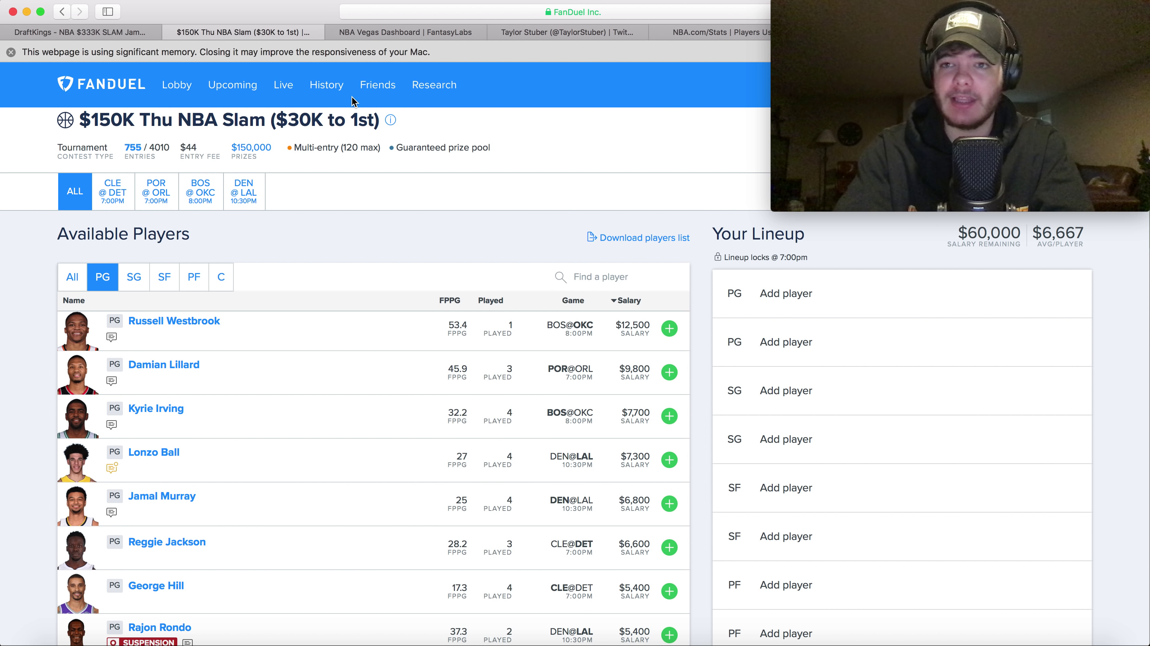
Switch to Twitter and view the account's profile page with its pinned tweet.
left_click(538, 32)
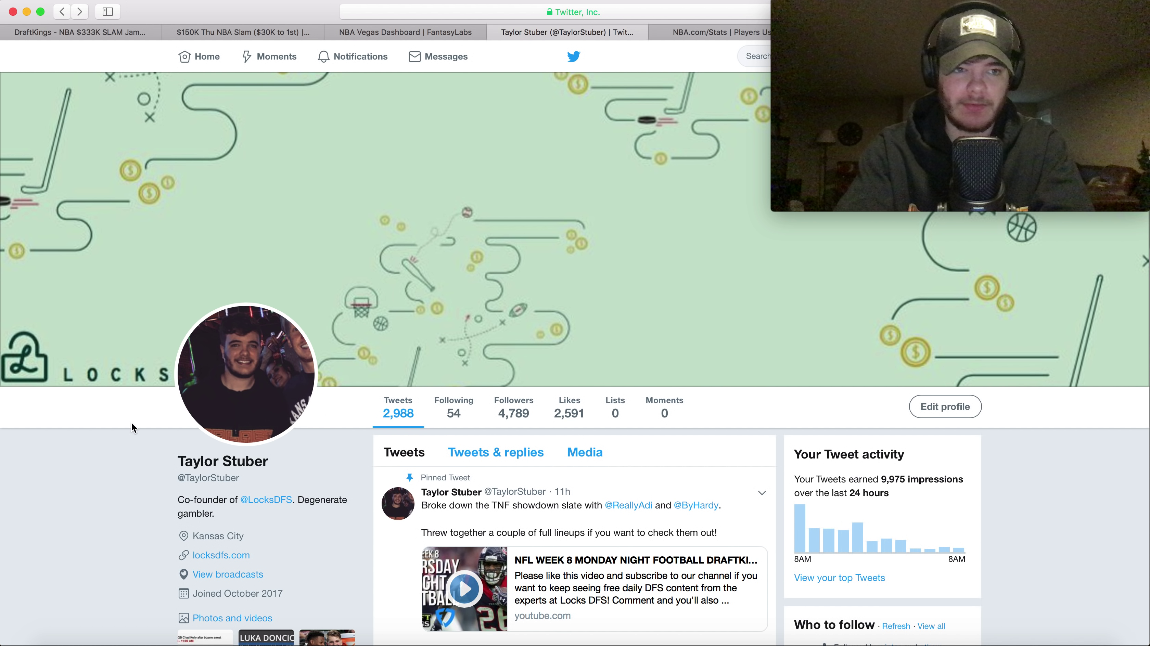
scroll(132, 422, "down", 1)
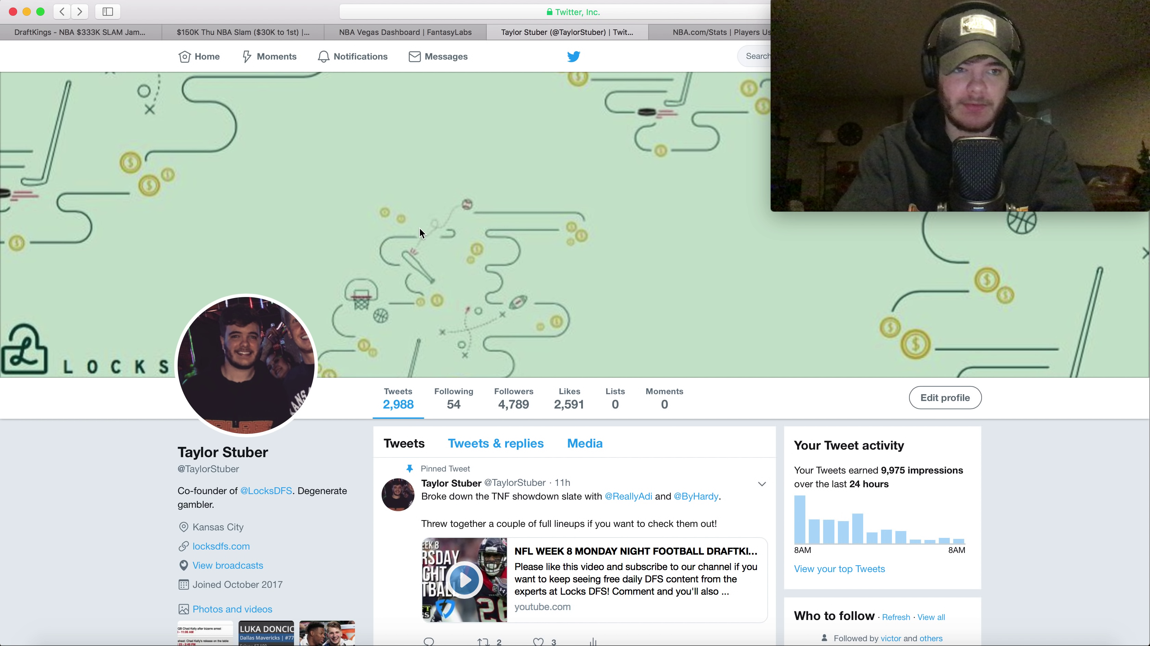